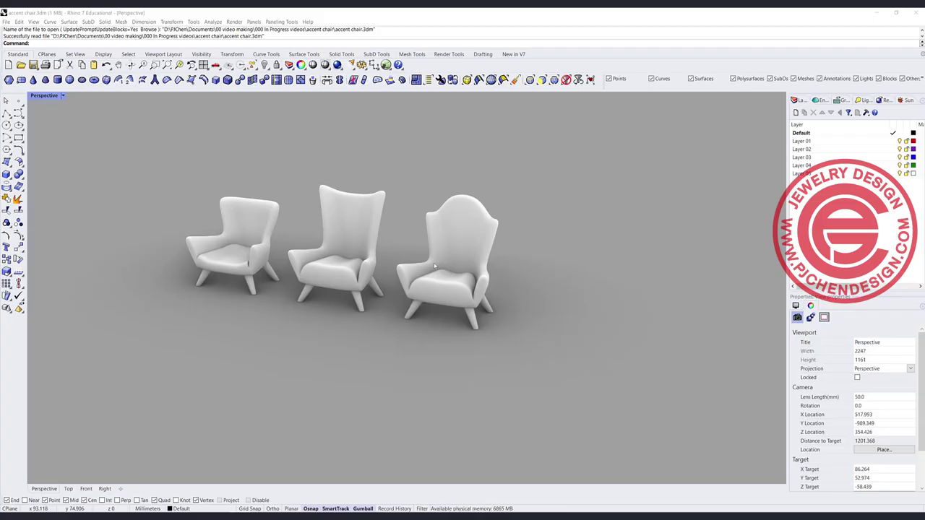
{"action": "right_click_drag", "start_coordinate": [417, 317], "coordinate": [442, 269]}
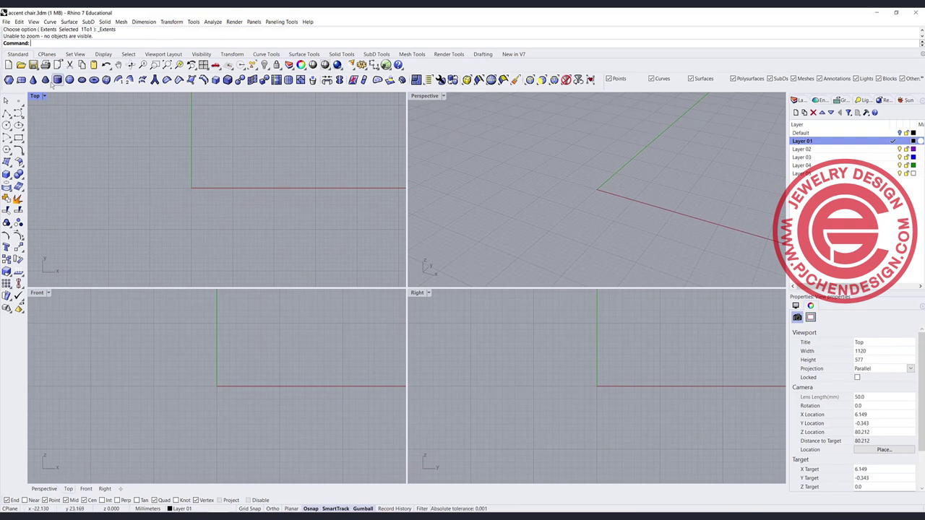
Create a SubD box about 31 mm high on a roughly square base around the origin, with 5 divisions in X, Y and Z.
{"action": "left_click", "coordinate": [107, 80]}
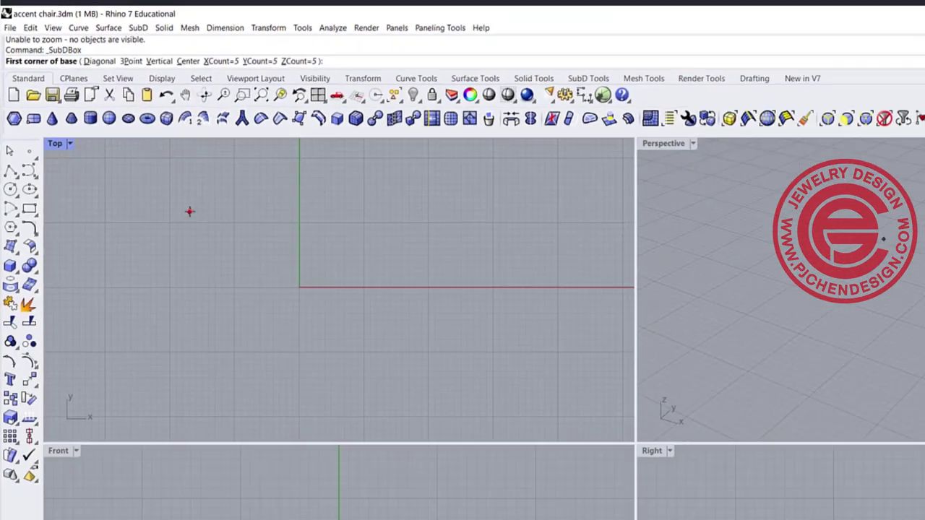
{"action": "left_click", "coordinate": [425, 453]}
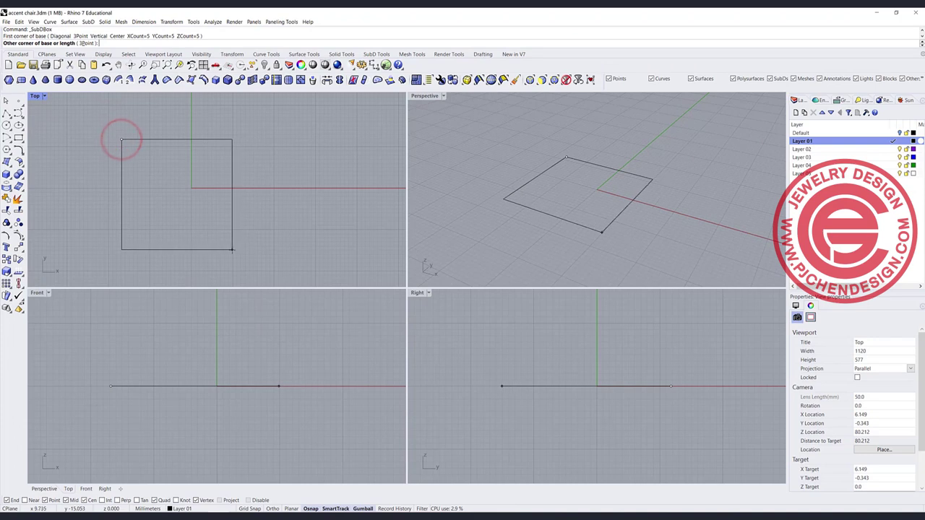
{"action": "left_click", "coordinate": [232, 250]}
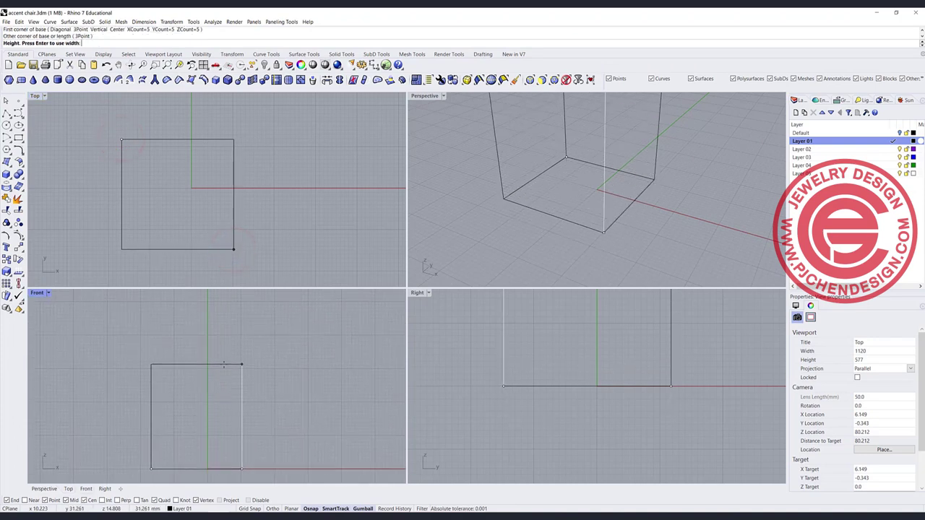
{"action": "left_click", "coordinate": [223, 364]}
{"action": "scroll", "coordinate": [560, 173], "scroll_direction": "down", "scroll_amount": 4}
{"action": "right_click_drag", "start_coordinate": [559, 174], "coordinate": [525, 157]}
{"action": "scroll", "coordinate": [552, 156], "scroll_direction": "up", "scroll_amount": 3}
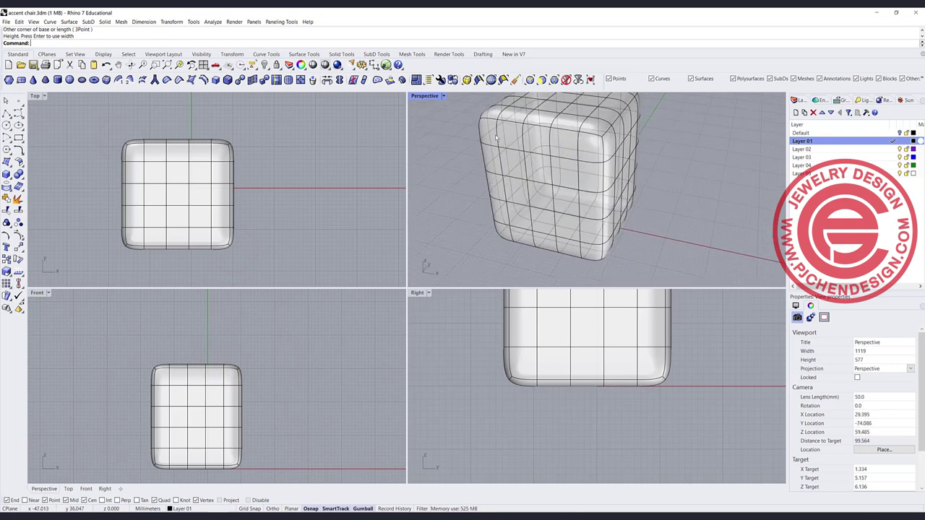
{"action": "right_click_drag", "start_coordinate": [598, 146], "coordinate": [565, 161]}
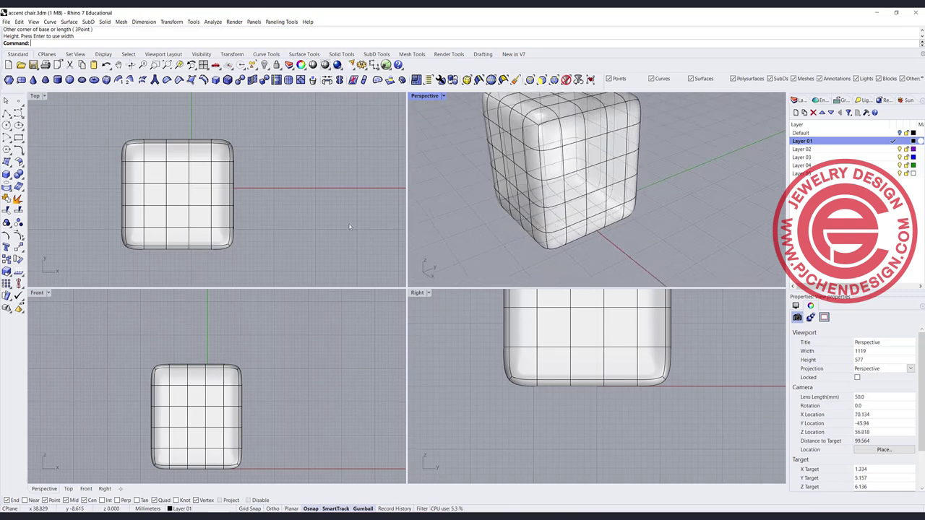
Align the SubD box's centre to the origin (0) in the Top view using concentric alignment.
{"action": "scroll", "coordinate": [206, 184], "scroll_direction": "down", "scroll_amount": 2}
{"action": "left_click", "coordinate": [197, 189]}
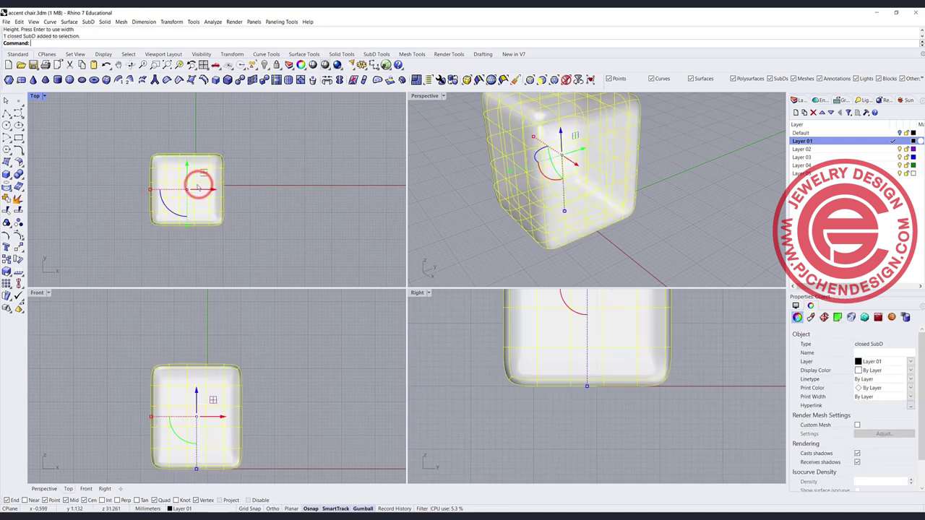
{"action": "left_click", "coordinate": [19, 284]}
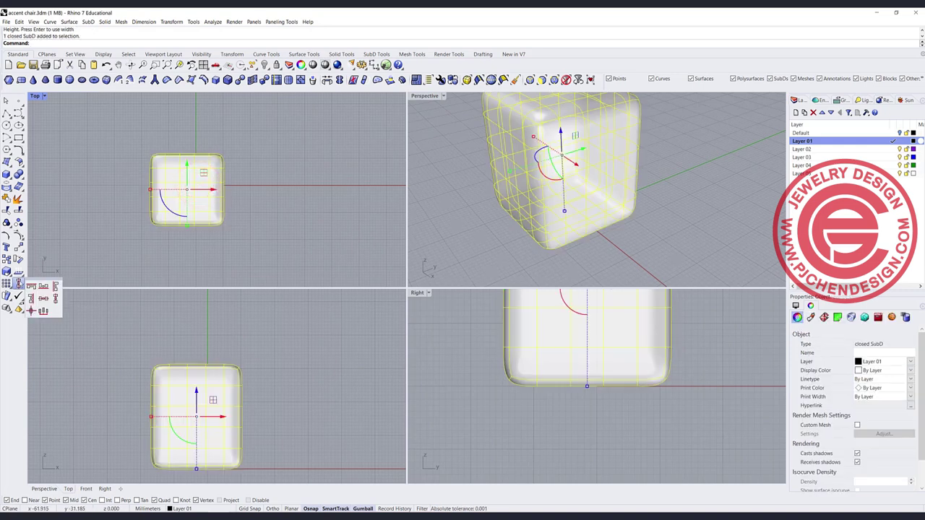
{"action": "left_click", "coordinate": [31, 310]}
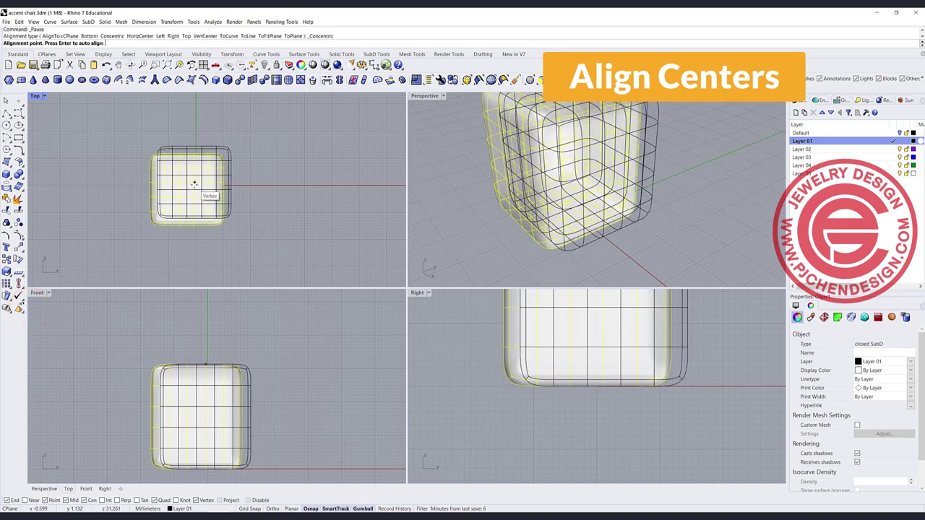
{"action": "type", "text": "0"}
{"action": "key", "text": "Return"}
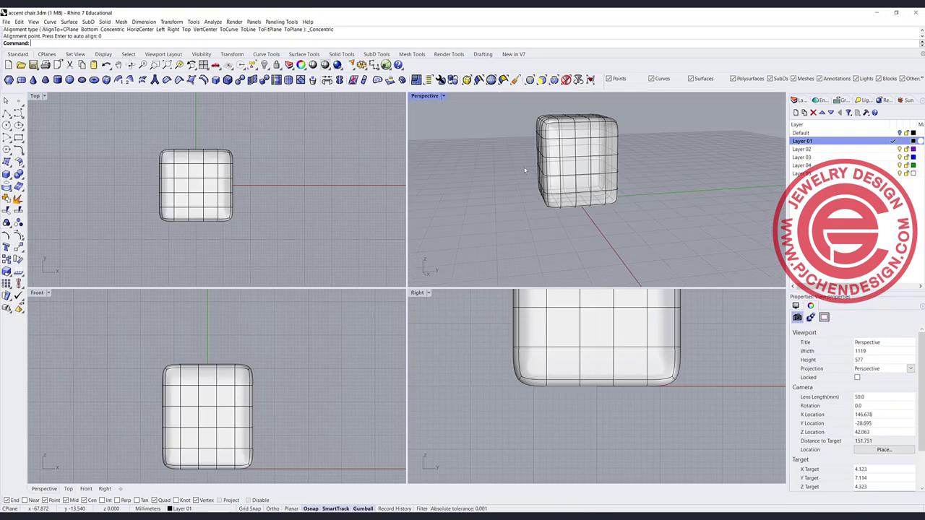
Switch the SubD display from smooth to flat.
{"action": "mouse_move", "coordinate": [525, 170]}
{"action": "right_mouse_down"}
{"action": "mouse_move", "coordinate": [590, 181]}
{"action": "mouse_move", "coordinate": [531, 172]}
{"action": "right_mouse_up"}
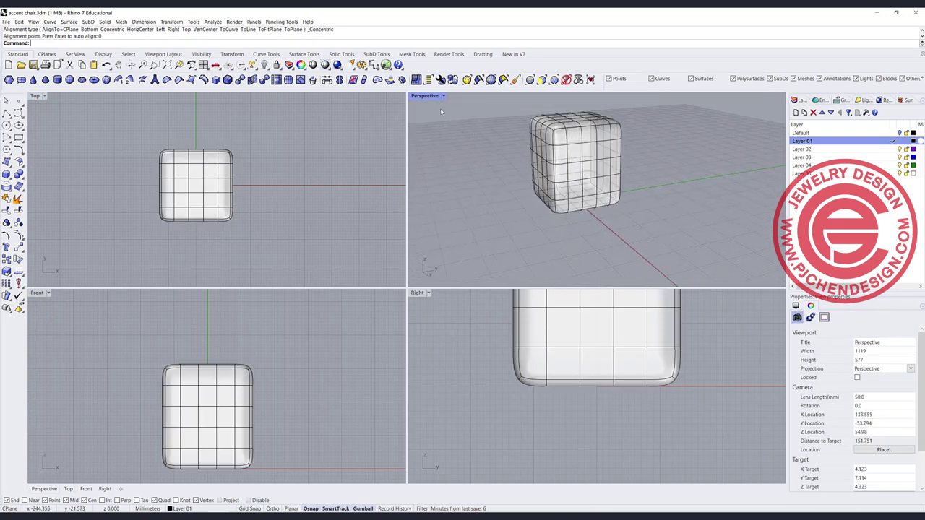
{"action": "right_click_drag", "start_coordinate": [457, 134], "coordinate": [519, 160]}
{"action": "key", "text": "Tab"}
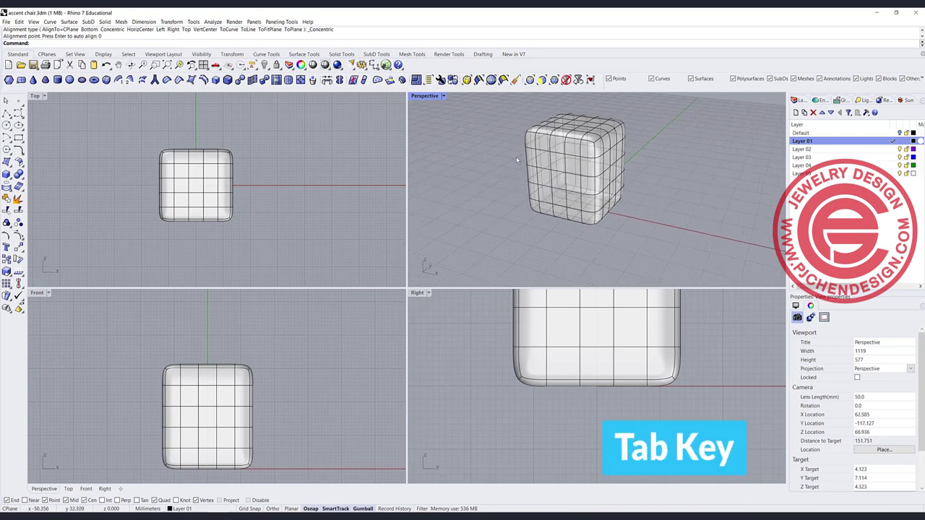
{"action": "key", "text": "Tab"}
{"action": "right_click_drag", "start_coordinate": [515, 158], "coordinate": [546, 173]}
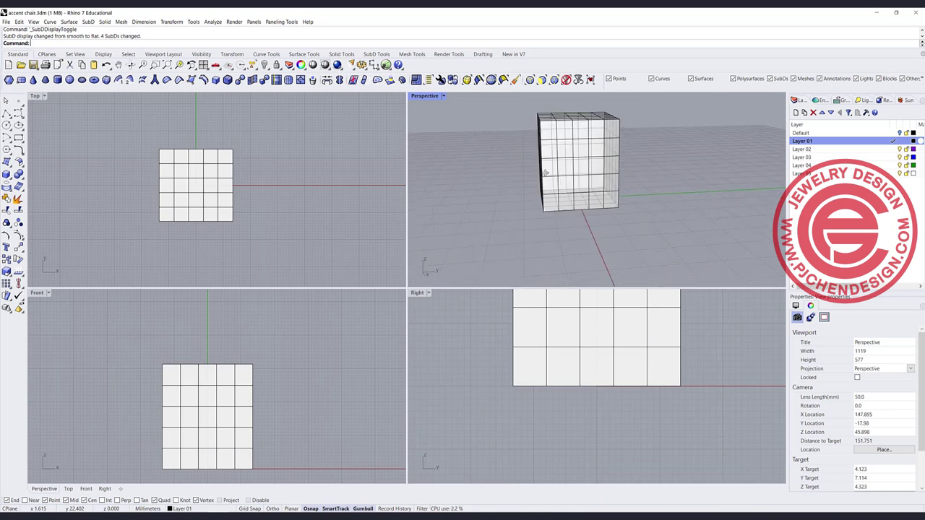
{"action": "scroll", "coordinate": [566, 366], "scroll_direction": "down", "scroll_amount": 3}
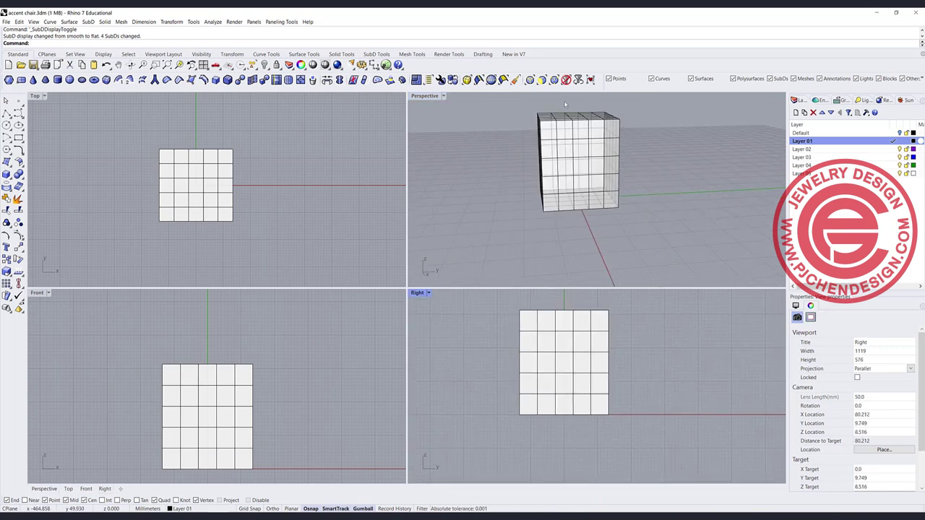
Restrict selection to faces and delete the box's upper three rows except the rearmost column, leaving an L-shaped side profile.
{"action": "right_click_drag", "start_coordinate": [518, 214], "coordinate": [585, 192]}
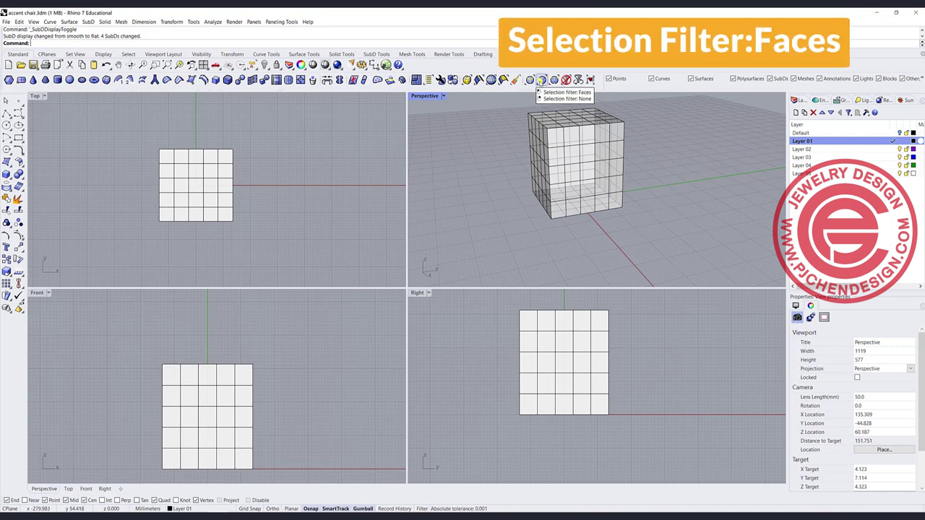
{"action": "left_click", "coordinate": [541, 80]}
{"action": "left_click", "coordinate": [541, 81]}
{"action": "left_click_drag", "start_coordinate": [490, 295], "coordinate": [593, 402]}
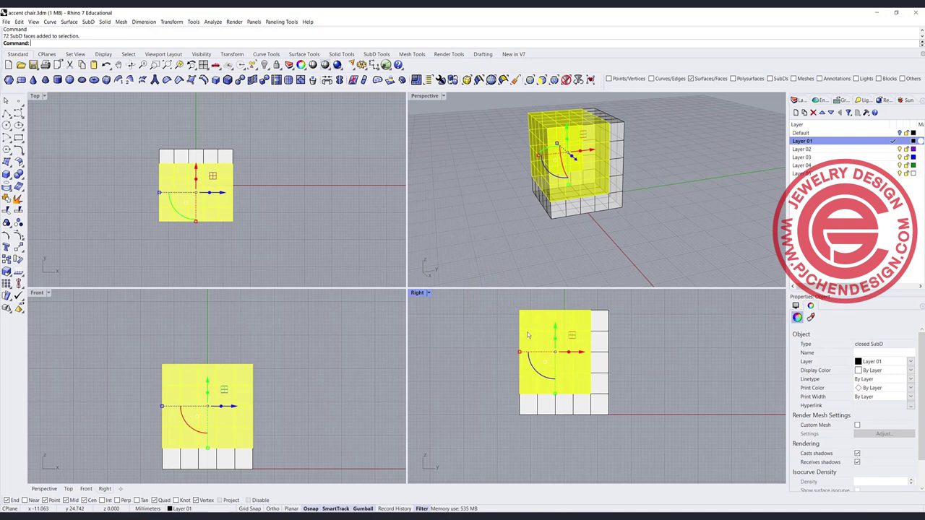
{"action": "left_click_drag", "start_coordinate": [489, 295], "coordinate": [597, 381]}
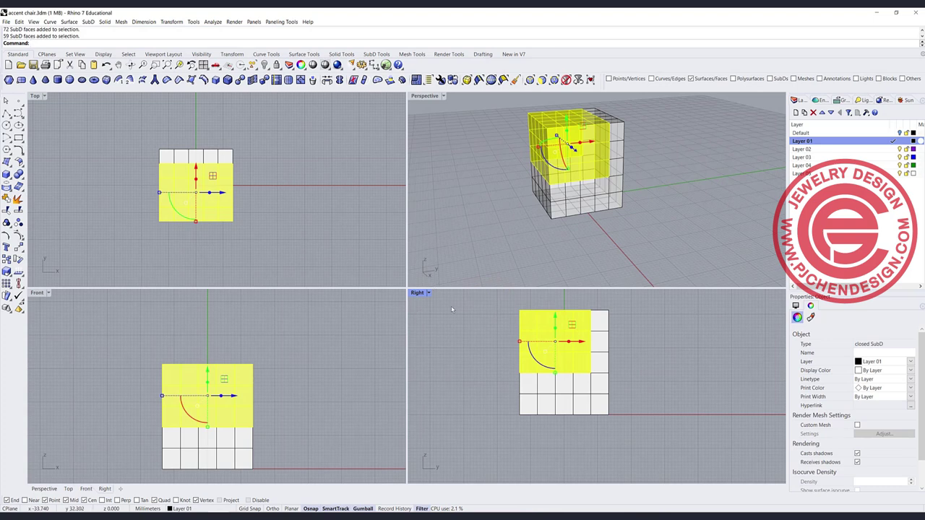
{"action": "key", "text": "Delete"}
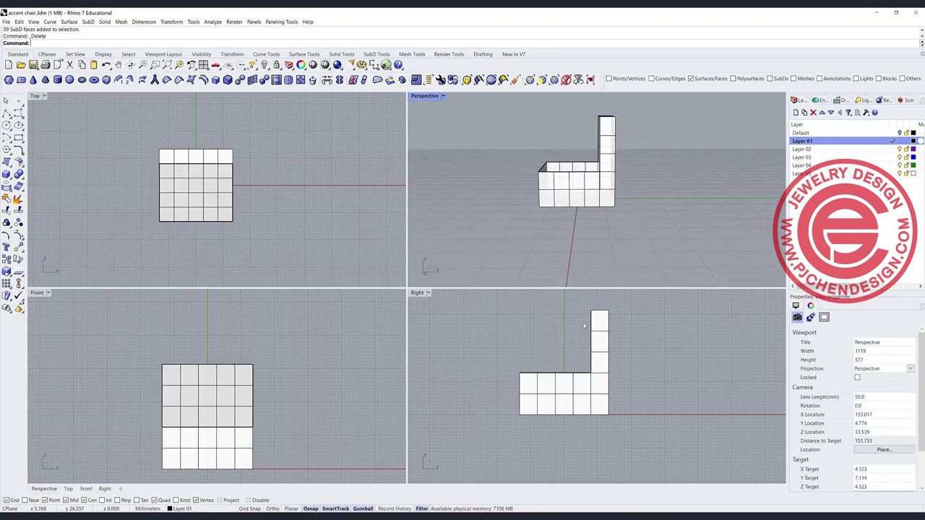
Set the Right viewport to Wireframe and delete the side and top faces of the upright back section, keeping its rear wall.
{"action": "right_click_drag", "start_coordinate": [556, 312], "coordinate": [536, 325]}
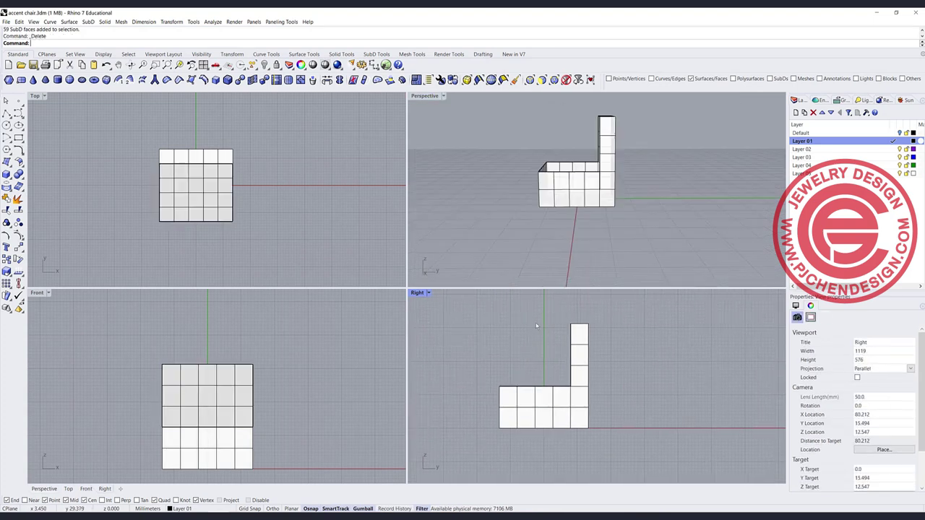
{"action": "right_click_drag", "start_coordinate": [611, 232], "coordinate": [539, 217]}
{"action": "left_click", "coordinate": [427, 293]}
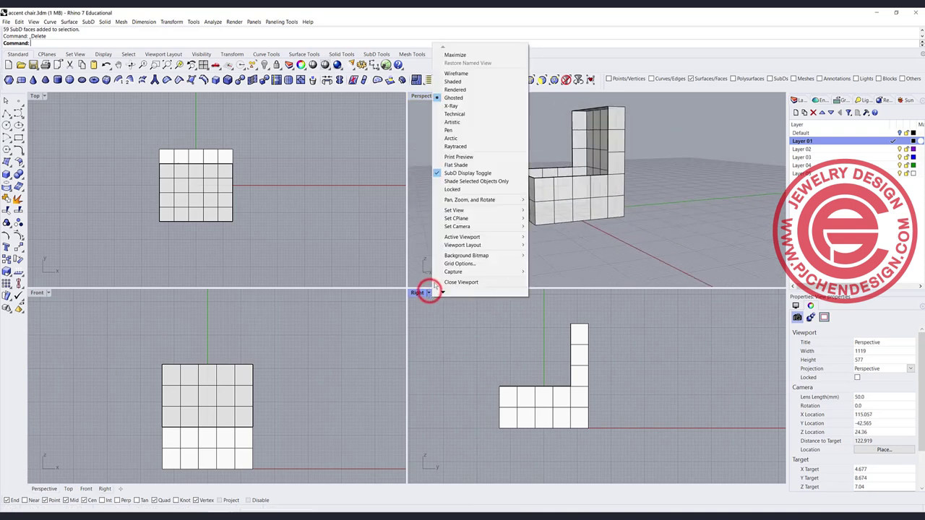
{"action": "left_click", "coordinate": [456, 73]}
{"action": "scroll", "coordinate": [579, 376], "scroll_direction": "up", "scroll_amount": 2}
{"action": "right_click_drag", "start_coordinate": [579, 376], "coordinate": [573, 395]}
{"action": "left_click_drag", "start_coordinate": [571, 391], "coordinate": [527, 325]}
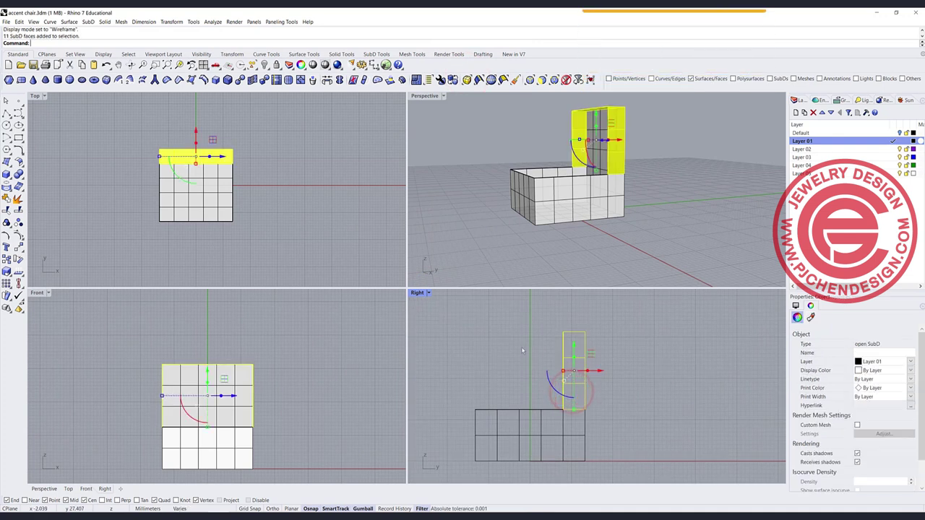
{"action": "key", "text": "Delete"}
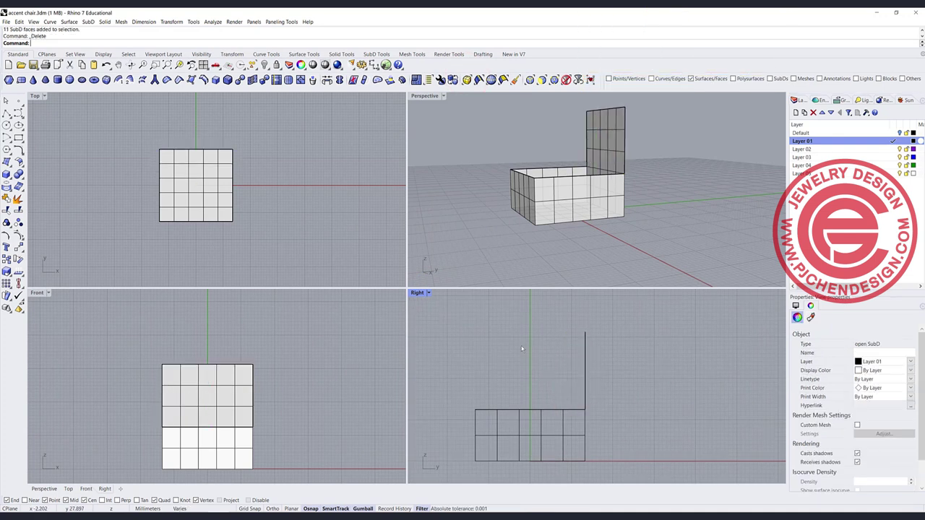
Delete the two rows of five faces that close the front of the seat.
{"action": "right_click_drag", "start_coordinate": [493, 216], "coordinate": [561, 221]}
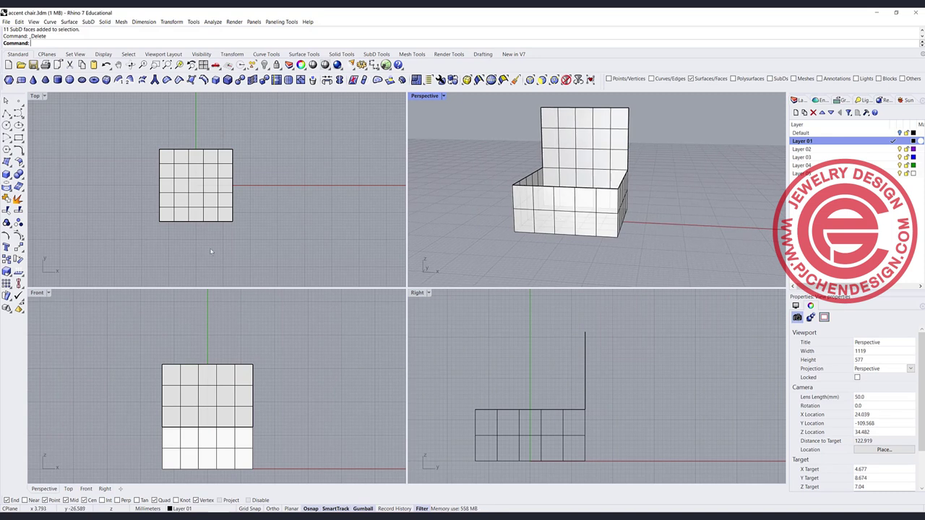
{"action": "right_click_drag", "start_coordinate": [205, 262], "coordinate": [226, 239]}
{"action": "right_click_drag", "start_coordinate": [557, 210], "coordinate": [543, 209]}
{"action": "left_click", "coordinate": [536, 202]}
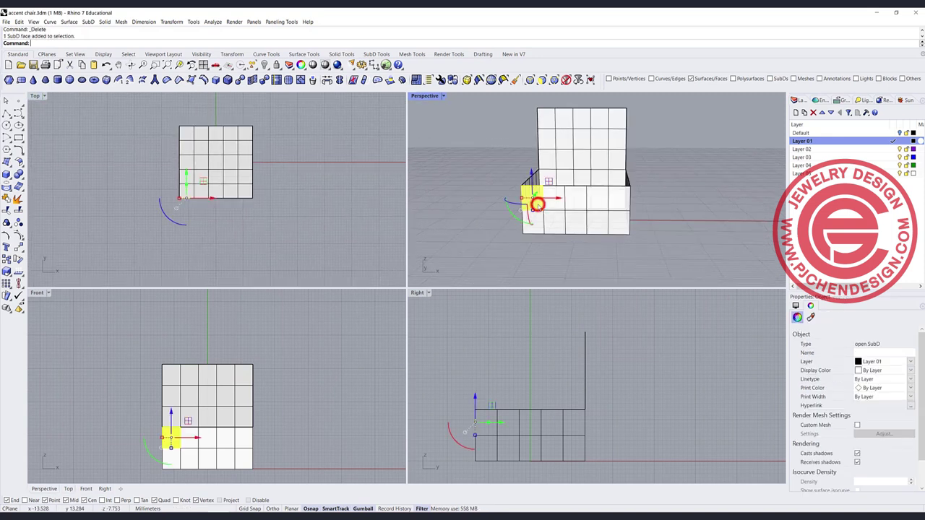
{"action": "double_click", "coordinate": [615, 205], "text": "shift"}
{"action": "left_click", "coordinate": [534, 223], "text": "shift"}
{"action": "left_click", "coordinate": [552, 223], "text": "shift"}
{"action": "left_click", "coordinate": [562, 223], "text": "shift"}
{"action": "left_click", "coordinate": [589, 222], "text": "shift"}
{"action": "left_click", "coordinate": [615, 224], "text": "shift"}
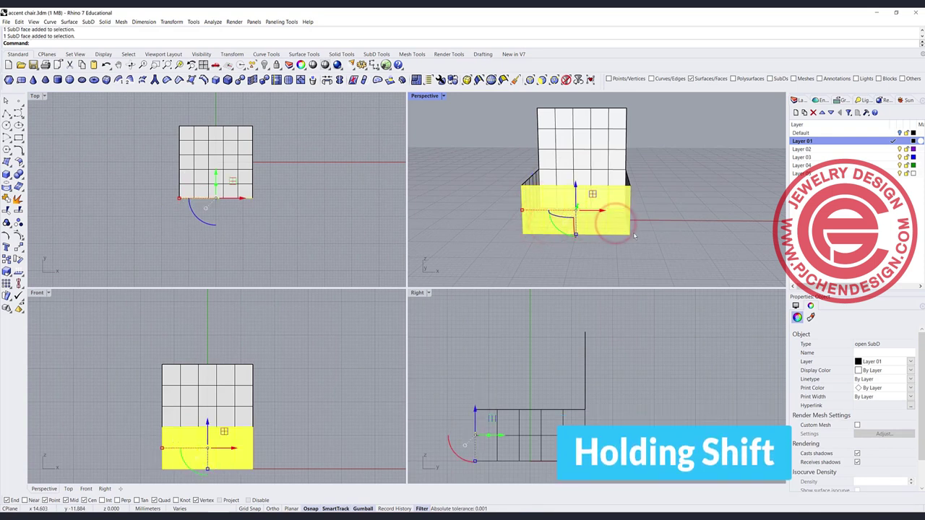
{"action": "key", "text": "Delete"}
Preview the chair shell in smooth SubD display and return it to flat display.
{"action": "mouse_move", "coordinate": [596, 153]}
{"action": "right_mouse_down"}
{"action": "mouse_move", "coordinate": [549, 160]}
{"action": "mouse_move", "coordinate": [592, 169]}
{"action": "right_mouse_up"}
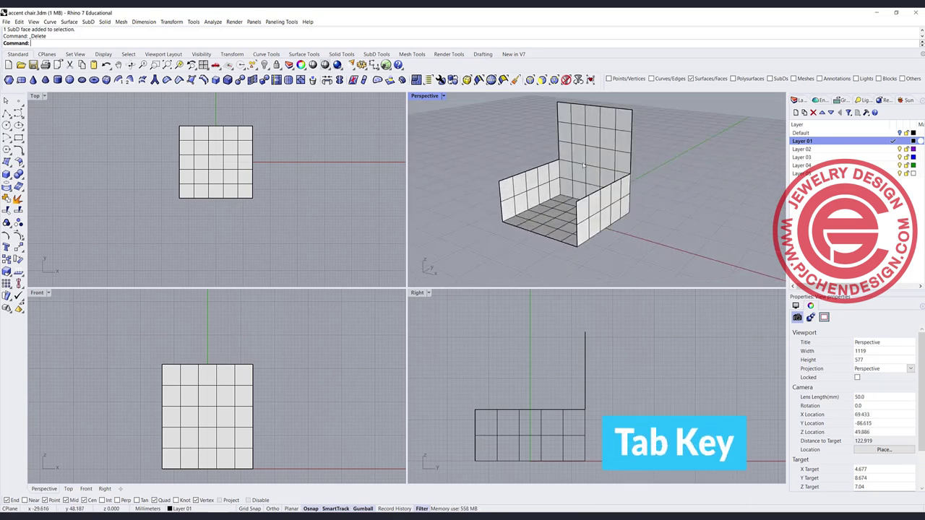
{"action": "key", "text": "Tab"}
{"action": "right_click_drag", "start_coordinate": [583, 217], "coordinate": [514, 201]}
{"action": "key", "text": "Tab"}
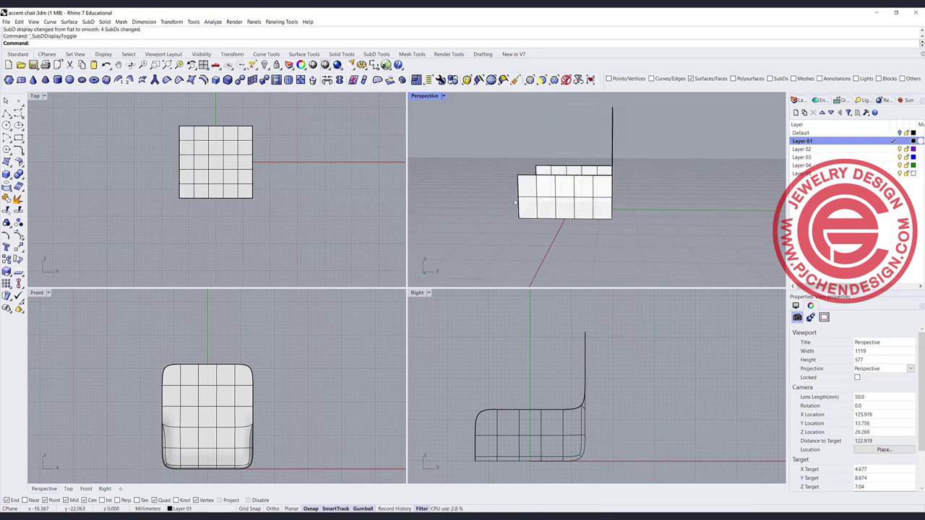
Rotate all the rear wall faces slightly backward around the rear bottom edge in the Right view.
{"action": "scroll", "coordinate": [562, 352], "scroll_direction": "down", "scroll_amount": 2}
{"action": "right_click_drag", "start_coordinate": [562, 352], "coordinate": [560, 352]}
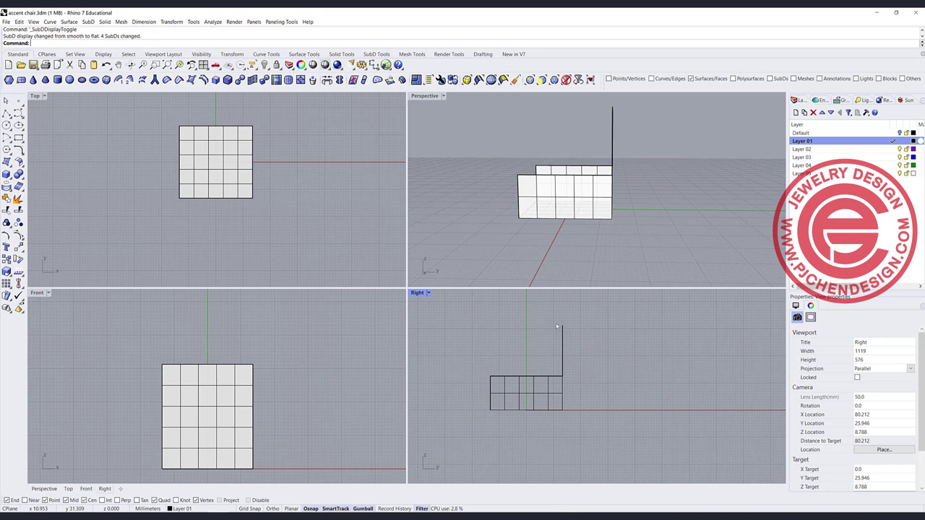
{"action": "left_click_drag", "start_coordinate": [556, 322], "coordinate": [580, 414]}
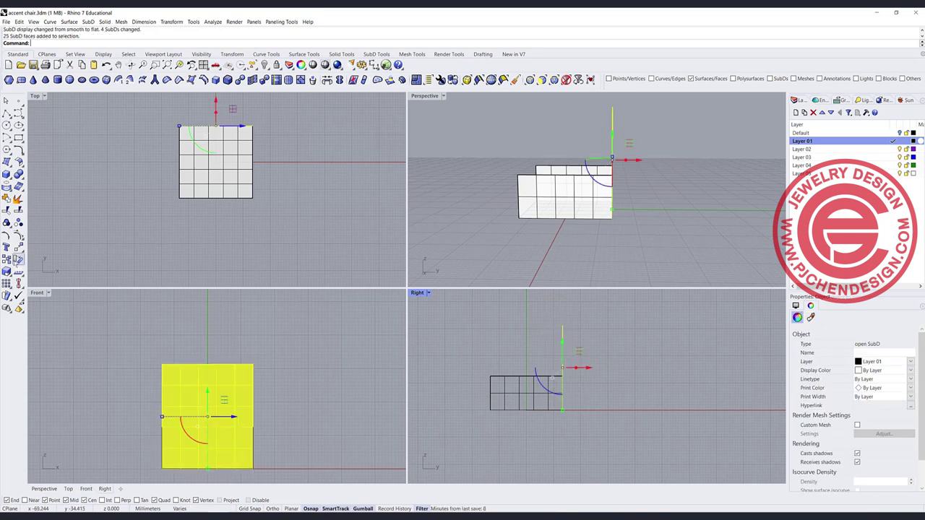
{"action": "left_click", "coordinate": [18, 259]}
{"action": "left_click", "coordinate": [563, 411]}
{"action": "left_click", "coordinate": [562, 315]}
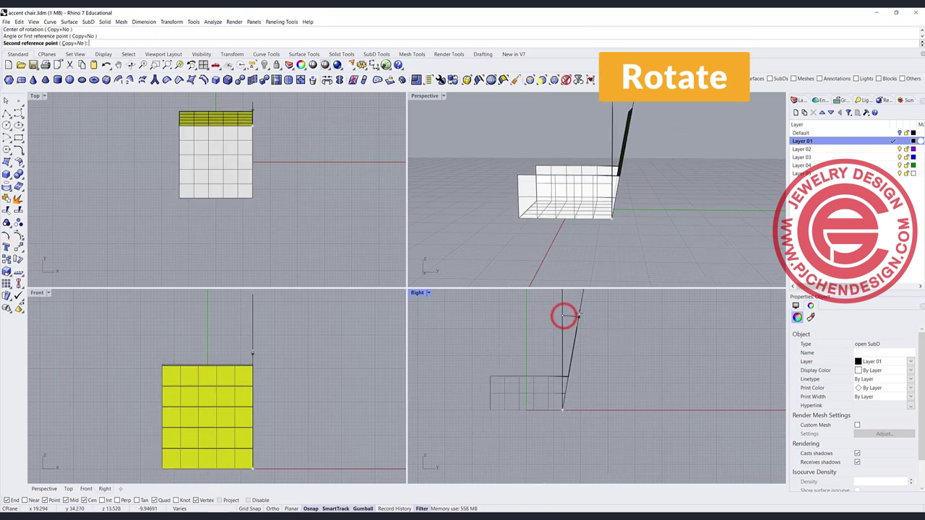
{"action": "left_click", "coordinate": [586, 312]}
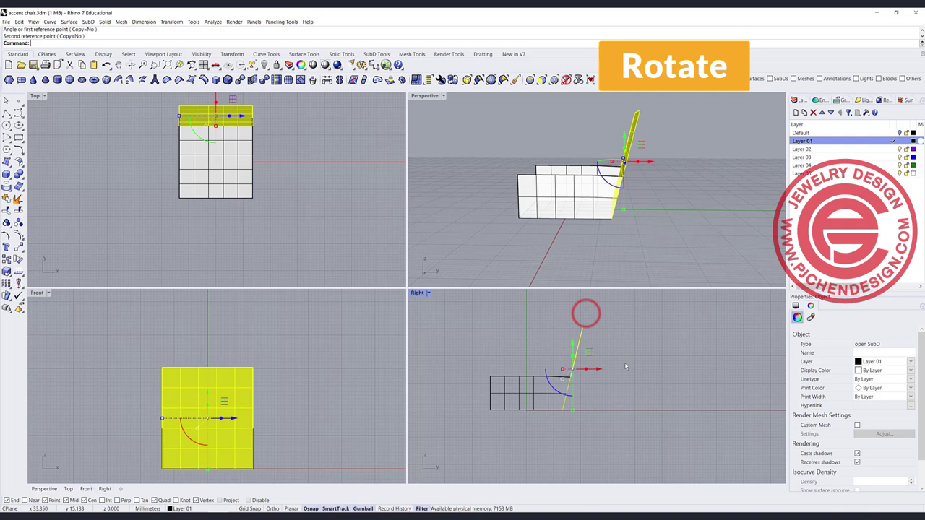
{"action": "left_click", "coordinate": [659, 242]}
Reflect the chair SubD across the Y axis, keeping the positive-X half and accepting automatic snapping to the reflection plane.
{"action": "right_click_drag", "start_coordinate": [659, 242], "coordinate": [582, 210]}
{"action": "scroll", "coordinate": [243, 373], "scroll_direction": "down", "scroll_amount": 2}
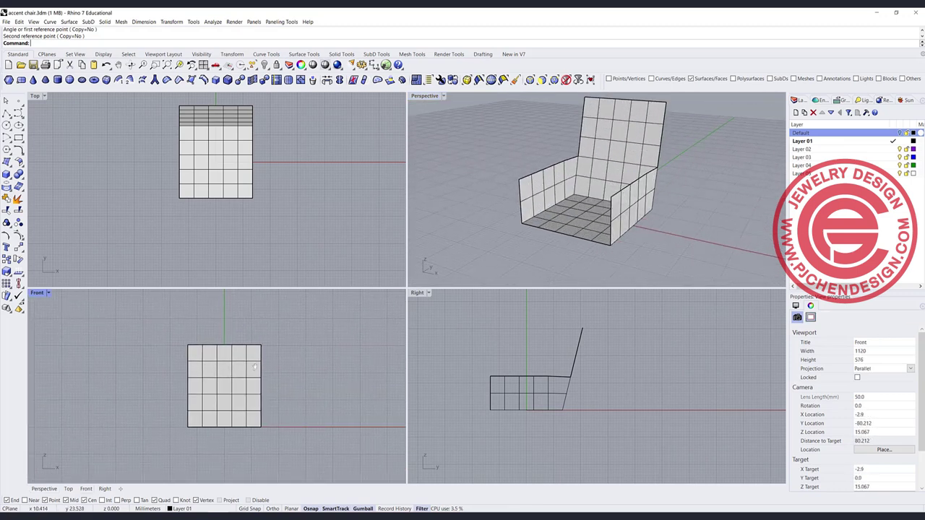
{"action": "right_click_drag", "start_coordinate": [611, 196], "coordinate": [577, 190]}
{"action": "left_click", "coordinate": [578, 191]}
{"action": "scroll", "coordinate": [578, 194], "scroll_direction": "down", "scroll_amount": 2}
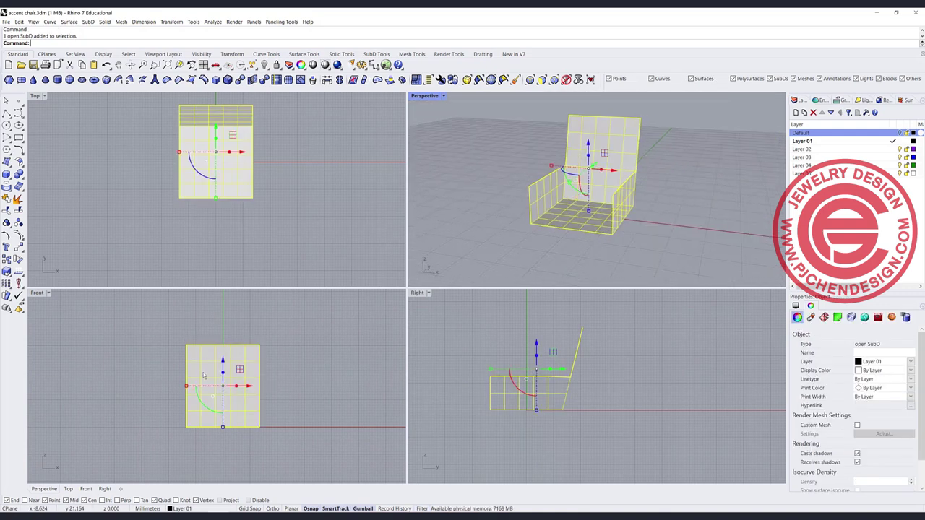
{"action": "right_click_drag", "start_coordinate": [649, 196], "coordinate": [532, 151]}
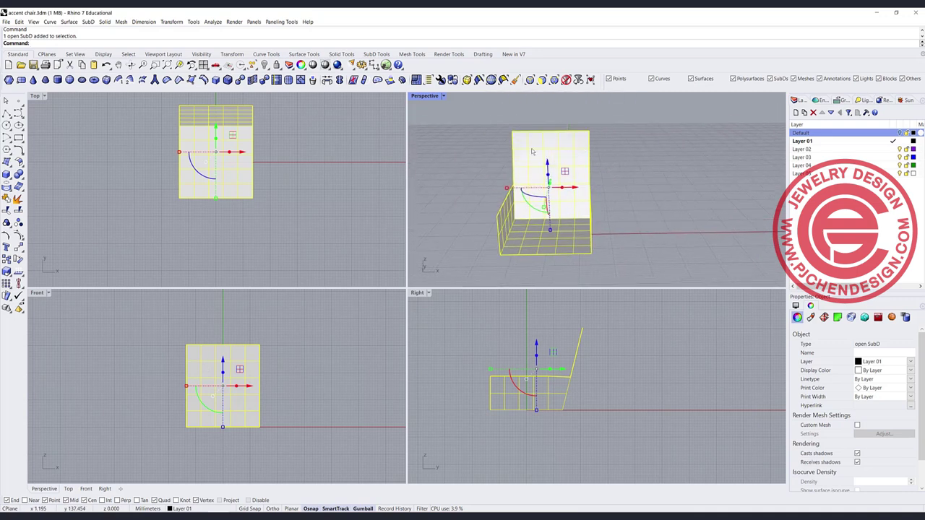
{"action": "left_click", "coordinate": [338, 81]}
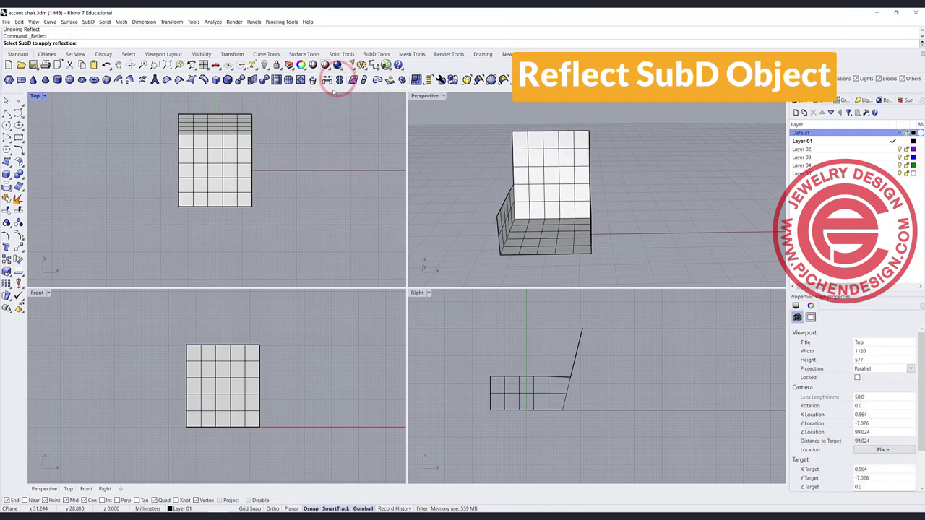
{"action": "left_click", "coordinate": [233, 151]}
{"action": "right_click", "coordinate": [233, 150]}
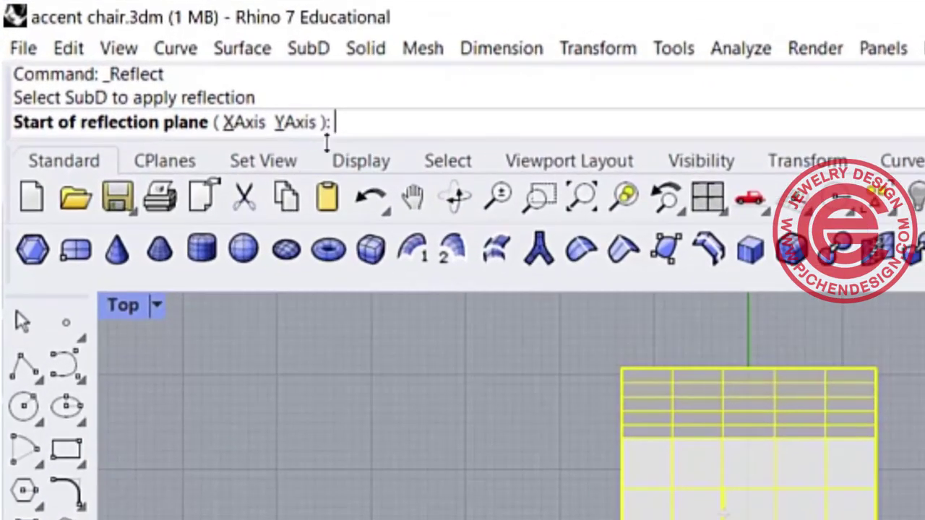
{"action": "left_click", "coordinate": [294, 124]}
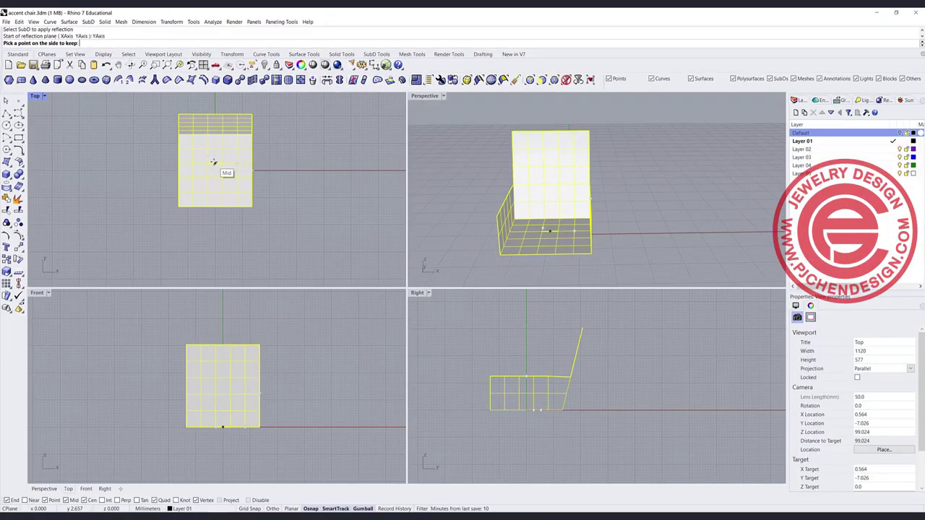
{"action": "left_click", "coordinate": [290, 136]}
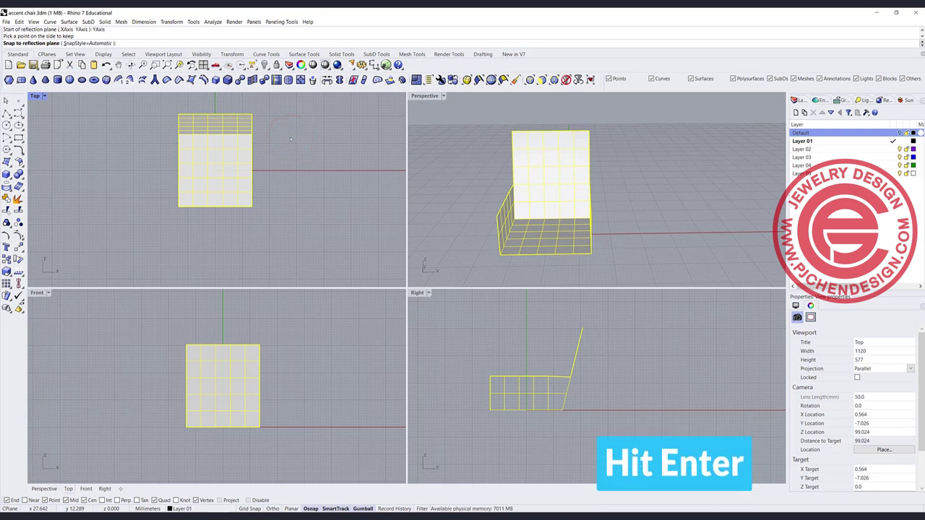
{"action": "key", "text": "Return"}
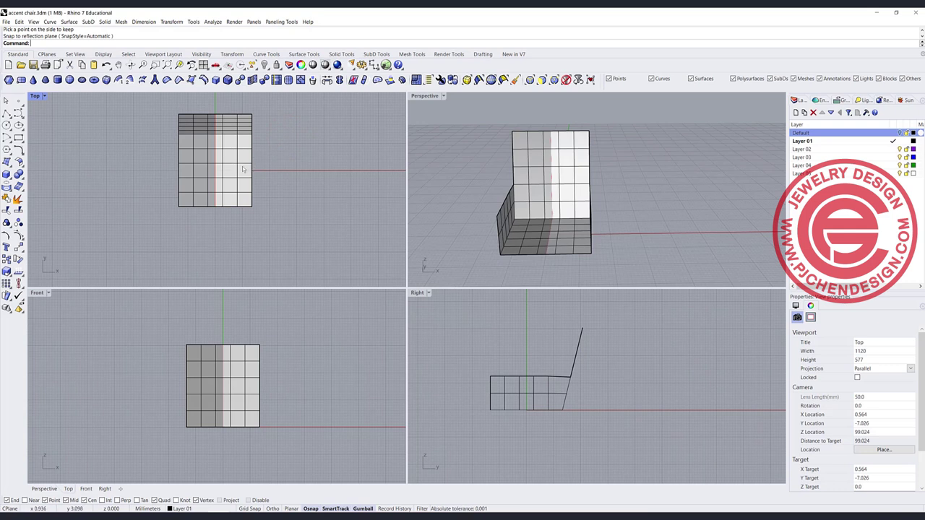
Filter selection to points, set the Perspective viewport to Wireframe, and select the front five vertex columns of the positive-X side wall.
{"action": "right_click_drag", "start_coordinate": [551, 194], "coordinate": [516, 204]}
{"action": "right_click_drag", "start_coordinate": [604, 198], "coordinate": [657, 202]}
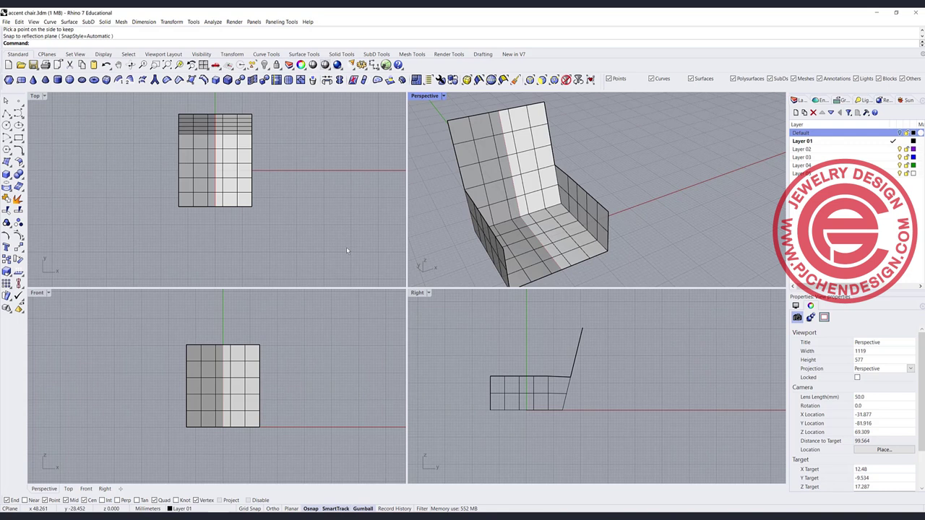
{"action": "right_click_drag", "start_coordinate": [550, 226], "coordinate": [509, 210]}
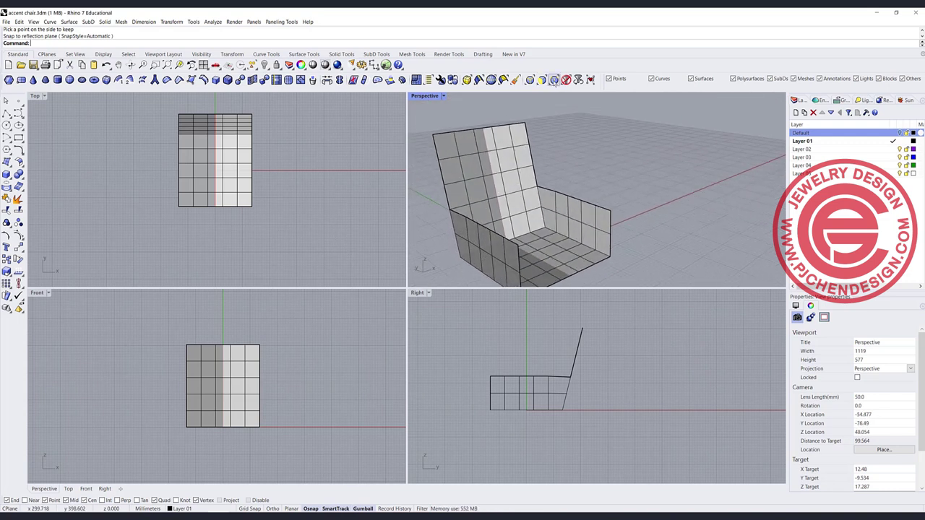
{"action": "left_click", "coordinate": [554, 79]}
{"action": "left_click_drag", "start_coordinate": [548, 175], "coordinate": [637, 242]}
{"action": "scroll", "coordinate": [575, 246], "scroll_direction": "up", "scroll_amount": 4}
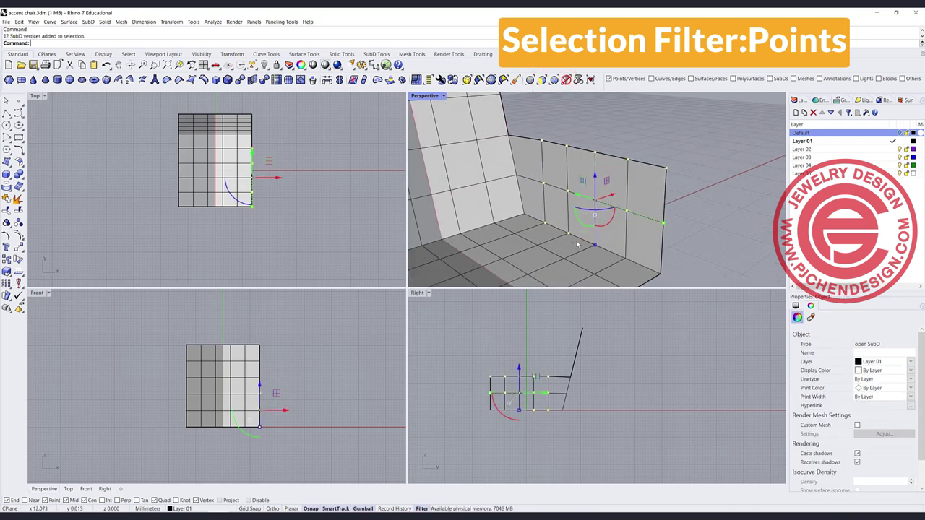
{"action": "left_click", "coordinate": [444, 96]}
{"action": "left_click", "coordinate": [433, 130]}
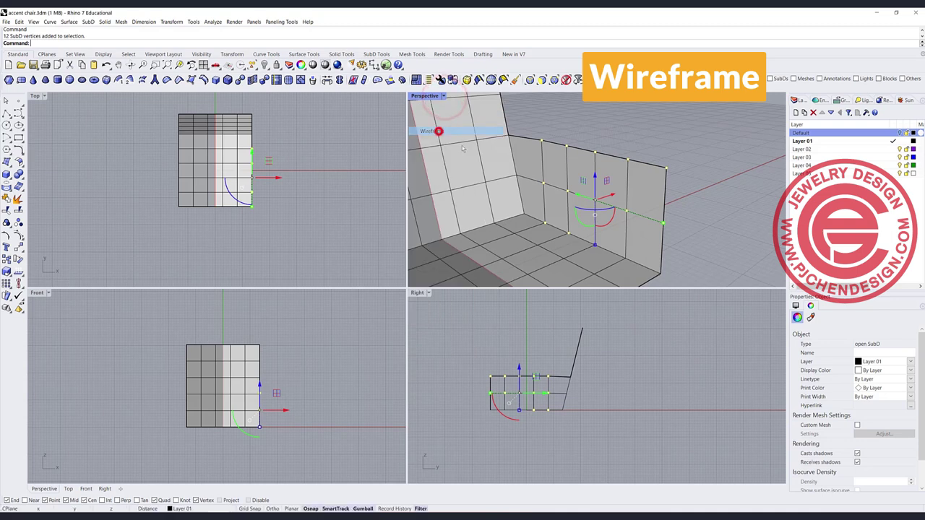
{"action": "left_click_drag", "start_coordinate": [605, 244], "coordinate": [675, 285], "text": "shift"}
{"action": "right_click_drag", "start_coordinate": [681, 219], "coordinate": [648, 210]}
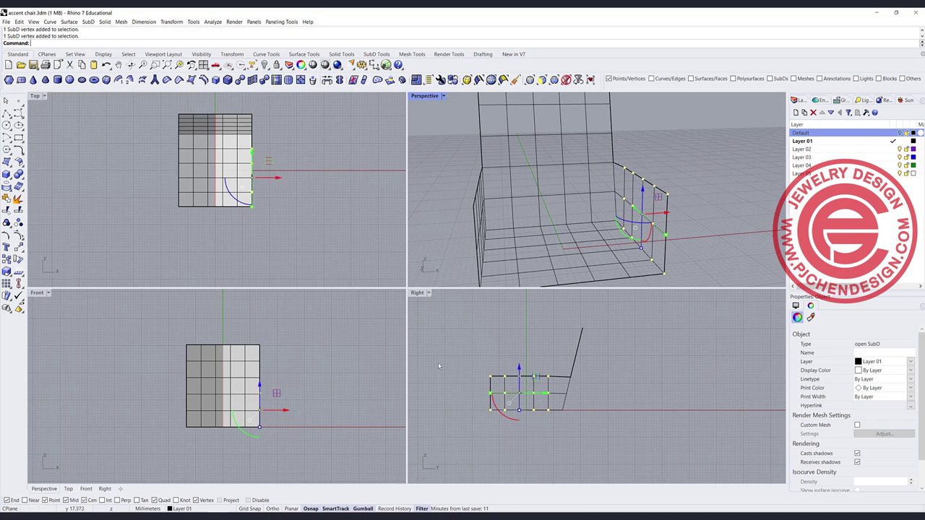
Rotate the selected side wall vertices outward around the wall's bottom edge in the Front view.
{"action": "right_click_drag", "start_coordinate": [248, 409], "coordinate": [222, 389]}
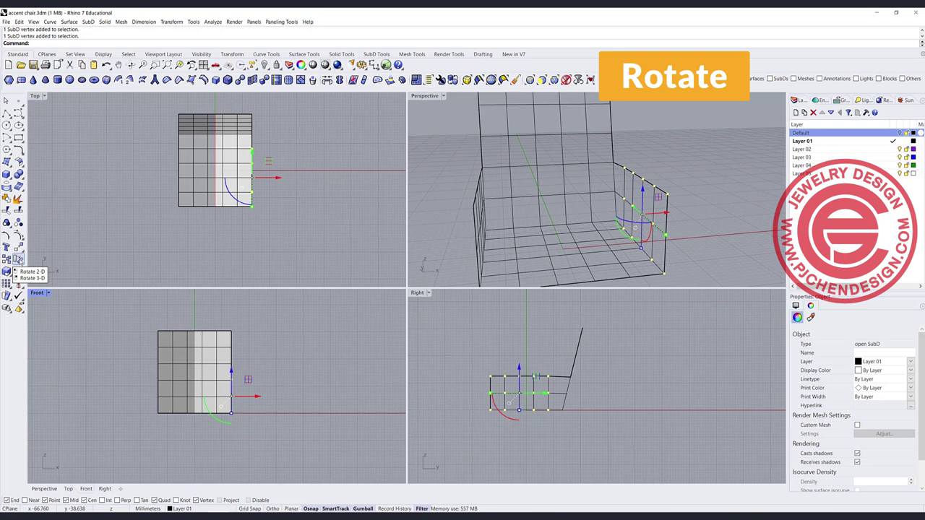
{"action": "left_click", "coordinate": [19, 258]}
{"action": "left_click", "coordinate": [232, 414]}
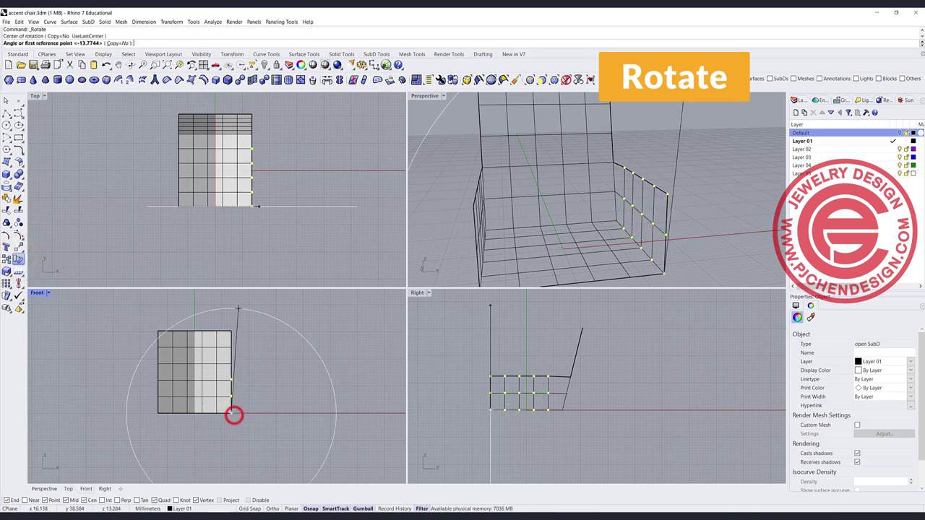
{"action": "left_click", "coordinate": [233, 309]}
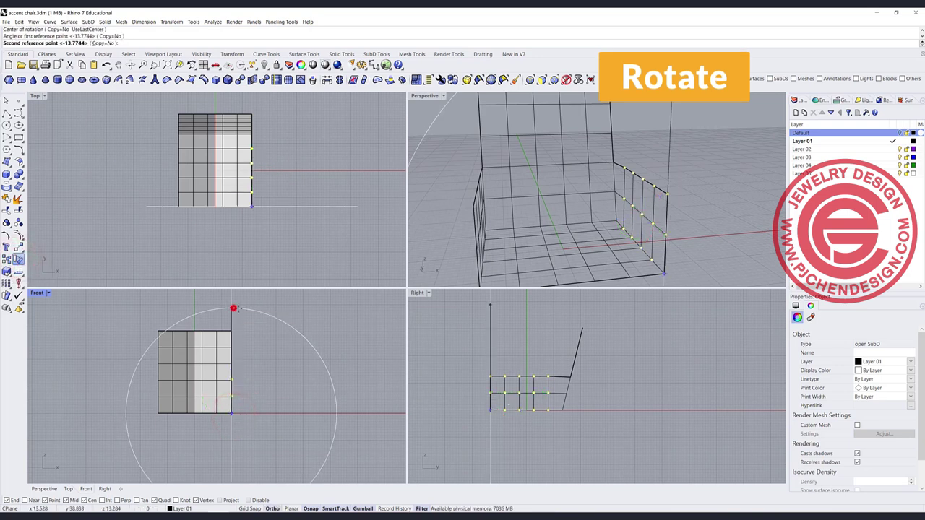
{"action": "left_click", "coordinate": [280, 324]}
Restore a surface display in the Perspective viewport and switch the SubD chair to smooth display.
{"action": "right_click_drag", "start_coordinate": [633, 189], "coordinate": [476, 170]}
{"action": "right_click_drag", "start_coordinate": [536, 236], "coordinate": [607, 223]}
{"action": "scroll", "coordinate": [582, 232], "scroll_direction": "down", "scroll_amount": 4}
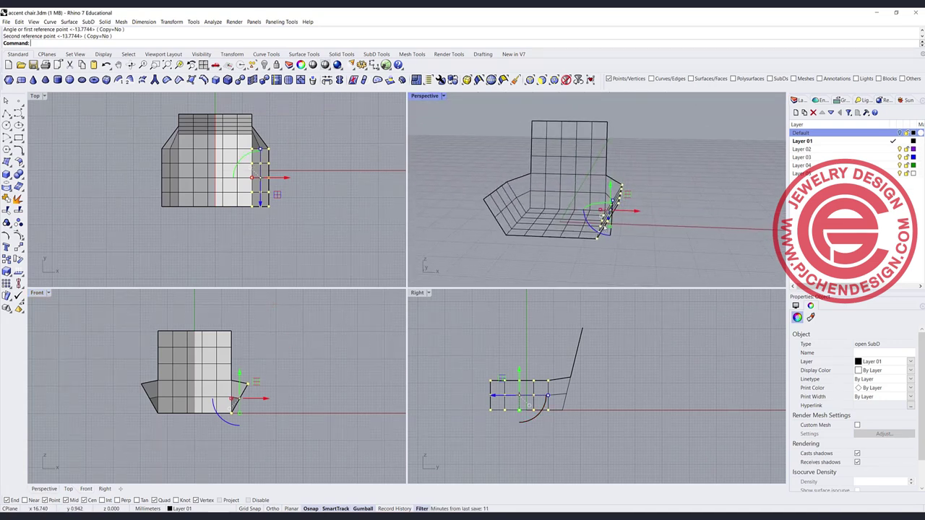
{"action": "left_click", "coordinate": [444, 96]}
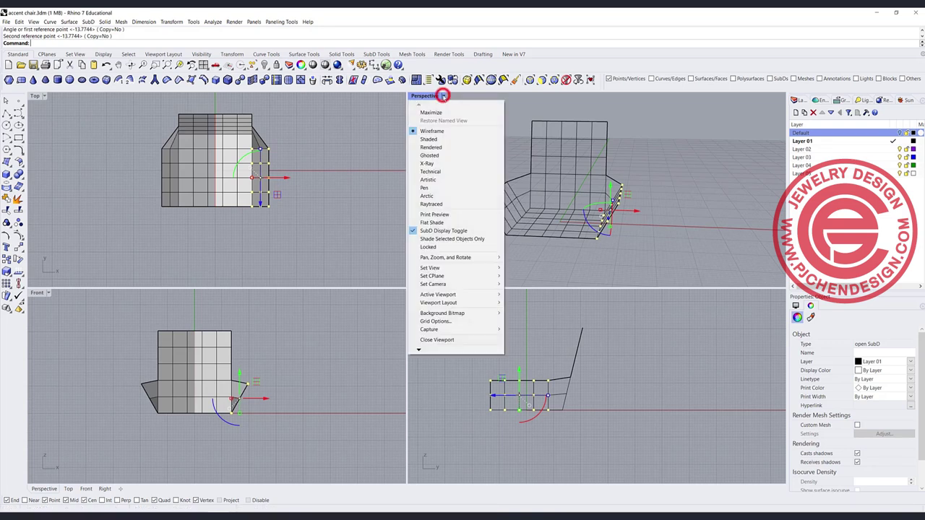
{"action": "left_click", "coordinate": [430, 156]}
{"action": "mouse_move", "coordinate": [434, 156]}
{"action": "right_mouse_down"}
{"action": "mouse_move", "coordinate": [562, 210]}
{"action": "mouse_move", "coordinate": [549, 231]}
{"action": "mouse_move", "coordinate": [510, 205]}
{"action": "mouse_move", "coordinate": [678, 222]}
{"action": "mouse_move", "coordinate": [627, 234]}
{"action": "right_mouse_up"}
{"action": "key", "text": "Tab"}
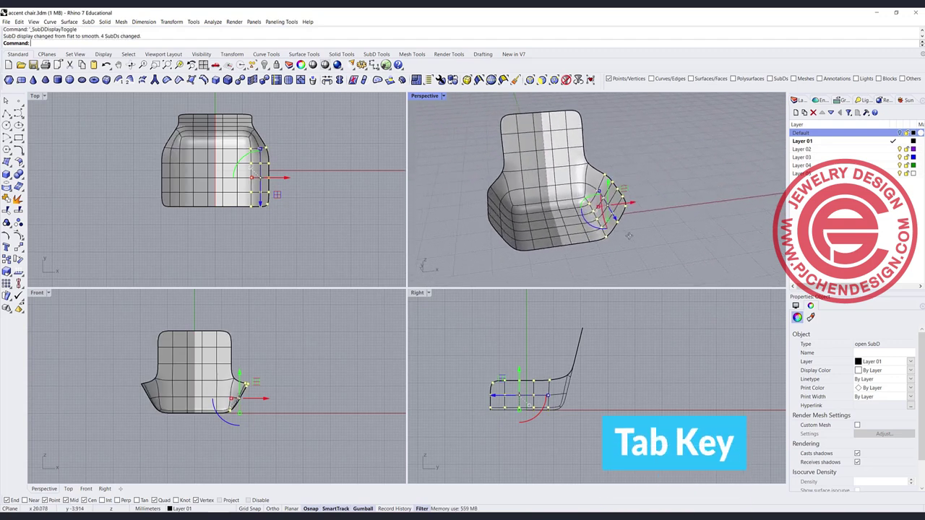
{"action": "scroll", "coordinate": [473, 182], "scroll_direction": "up", "scroll_amount": 3}
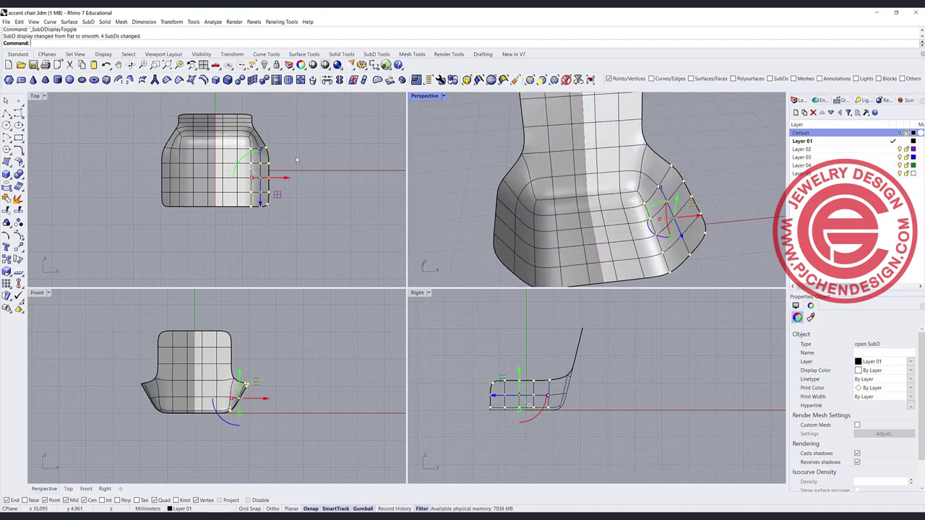
Rotate the selected side wall vertices slightly in the Top view so the chair sides flare out toward the front.
{"action": "left_click_drag", "start_coordinate": [244, 156], "coordinate": [242, 160]}
{"action": "left_click", "coordinate": [350, 210]}
{"action": "right_click_drag", "start_coordinate": [672, 216], "coordinate": [686, 234]}
{"action": "right_click_drag", "start_coordinate": [550, 216], "coordinate": [598, 206]}
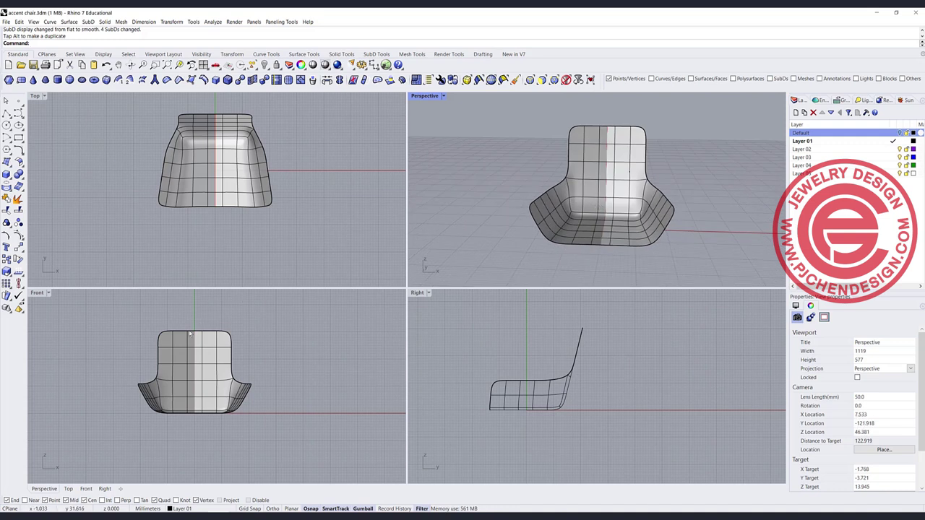
Arch the top of the backrest in the Front view by raising the central top-edge vertices, first two and then four.
{"action": "scroll", "coordinate": [182, 351], "scroll_direction": "up", "scroll_amount": 3}
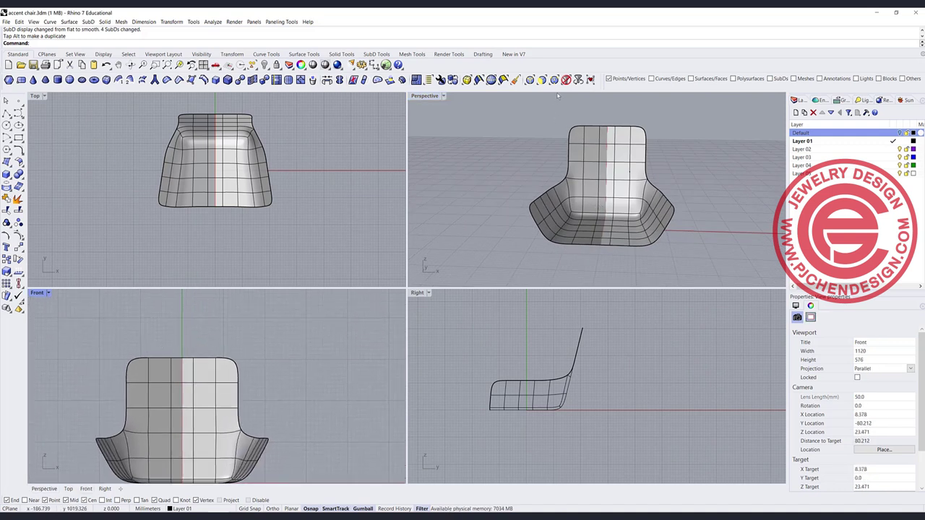
{"action": "left_click_drag", "start_coordinate": [197, 354], "coordinate": [202, 367]}
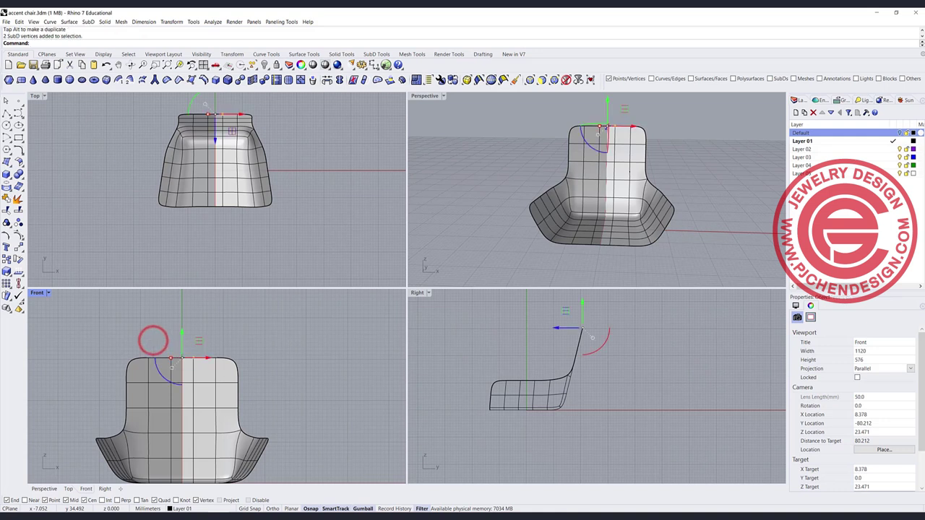
{"action": "left_click_drag", "start_coordinate": [182, 332], "coordinate": [186, 326]}
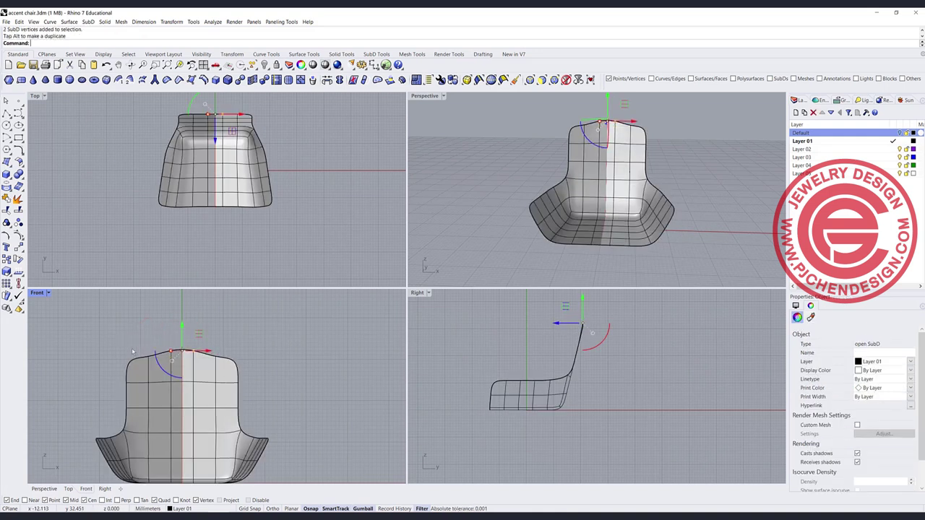
{"action": "left_click_drag", "start_coordinate": [143, 333], "coordinate": [220, 365]}
{"action": "left_click_drag", "start_coordinate": [182, 330], "coordinate": [190, 317]}
{"action": "left_click", "coordinate": [293, 358]}
{"action": "scroll", "coordinate": [298, 351], "scroll_direction": "down", "scroll_amount": 2}
{"action": "right_click_drag", "start_coordinate": [694, 144], "coordinate": [640, 160]}
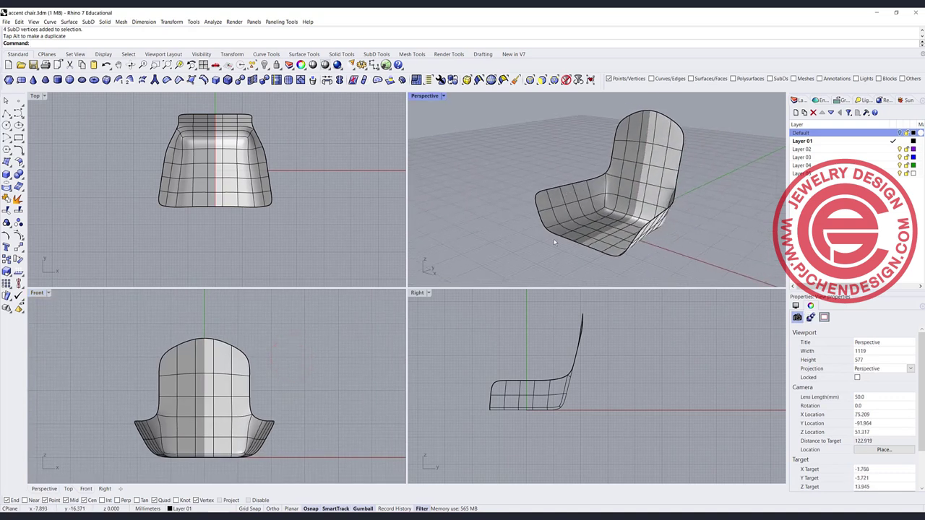
Move individual vertices outward along the seat's positive-X side fold in flat display, and return the chair to smooth display.
{"action": "key", "text": "Tab"}
{"action": "right_click_drag", "start_coordinate": [554, 242], "coordinate": [634, 219]}
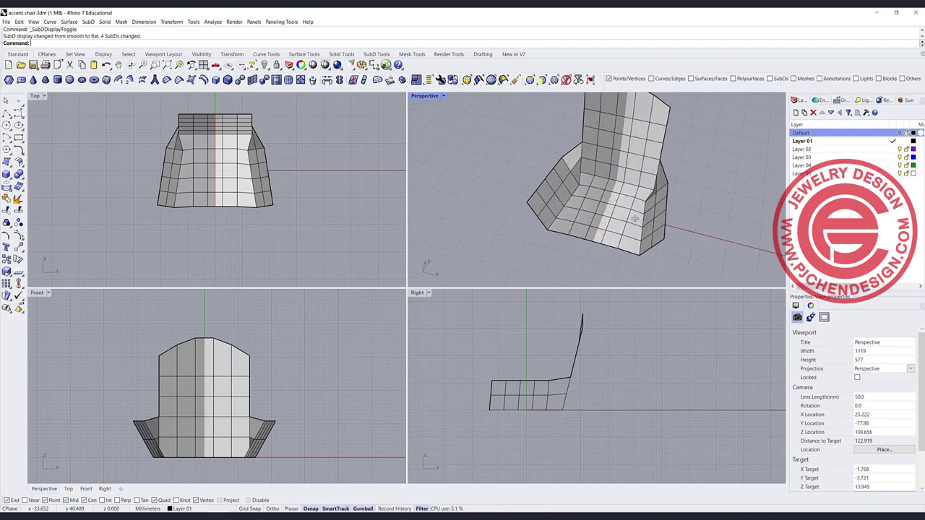
{"action": "scroll", "coordinate": [581, 193], "scroll_direction": "up", "scroll_amount": 5}
{"action": "left_click", "coordinate": [577, 191]}
{"action": "left_click_drag", "start_coordinate": [691, 210], "coordinate": [719, 226]}
{"action": "scroll", "coordinate": [702, 239], "scroll_direction": "up", "scroll_amount": 4}
{"action": "left_click", "coordinate": [674, 178]}
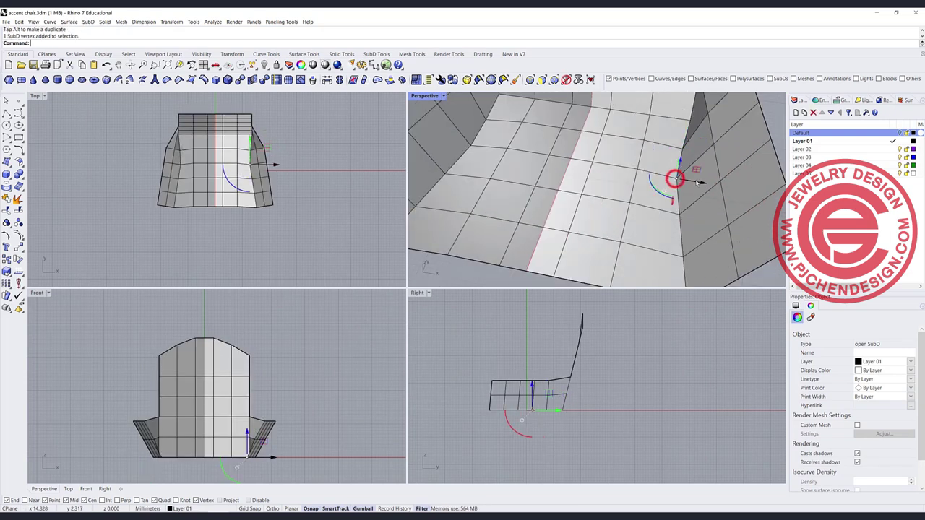
{"action": "left_click_drag", "start_coordinate": [703, 184], "coordinate": [703, 186]}
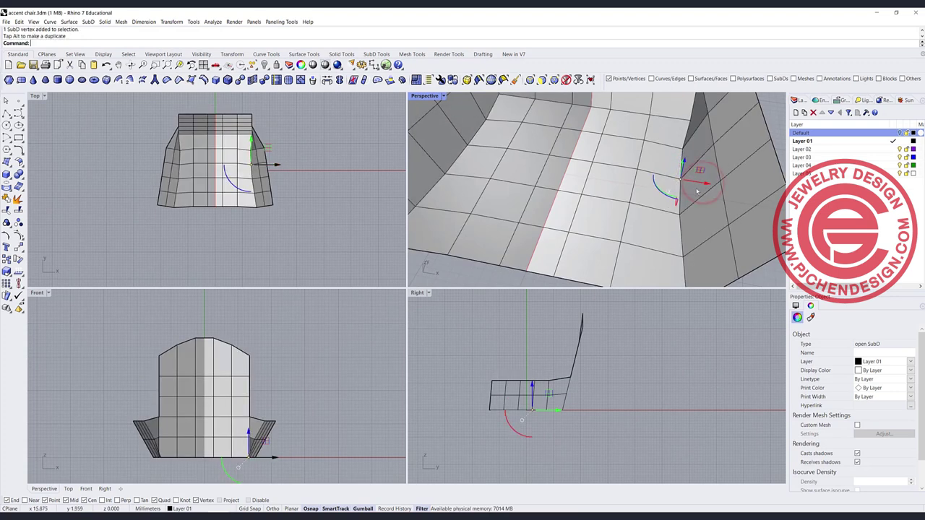
{"action": "scroll", "coordinate": [671, 211], "scroll_direction": "down", "scroll_amount": 4}
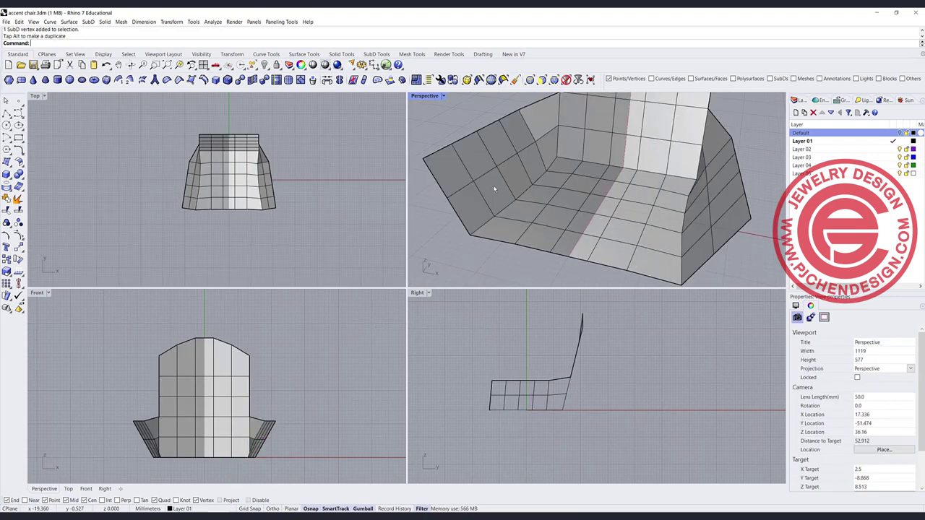
{"action": "key", "text": "Tab"}
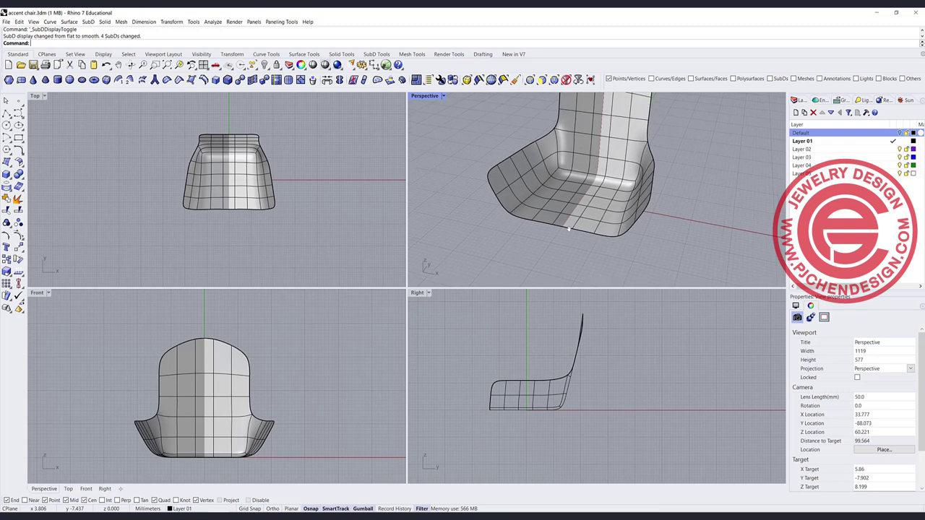
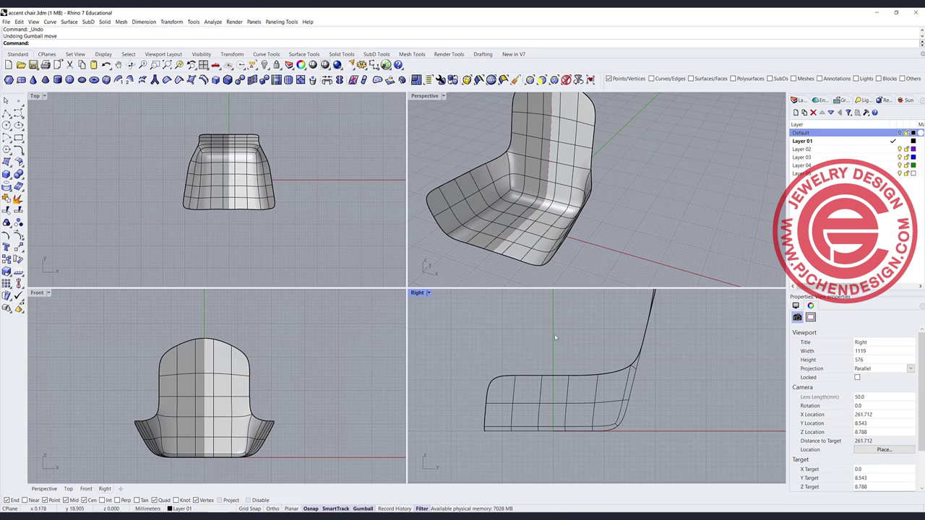
Offset the SubD chair shell outward as a solid with a distance of 8 mm.
{"action": "right_click_drag", "start_coordinate": [600, 185], "coordinate": [551, 195]}
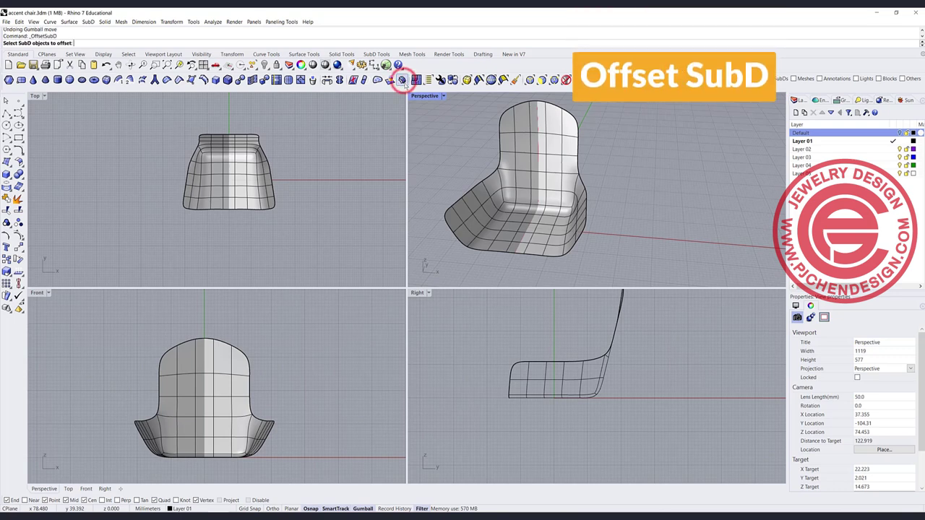
{"action": "left_click", "coordinate": [557, 149]}
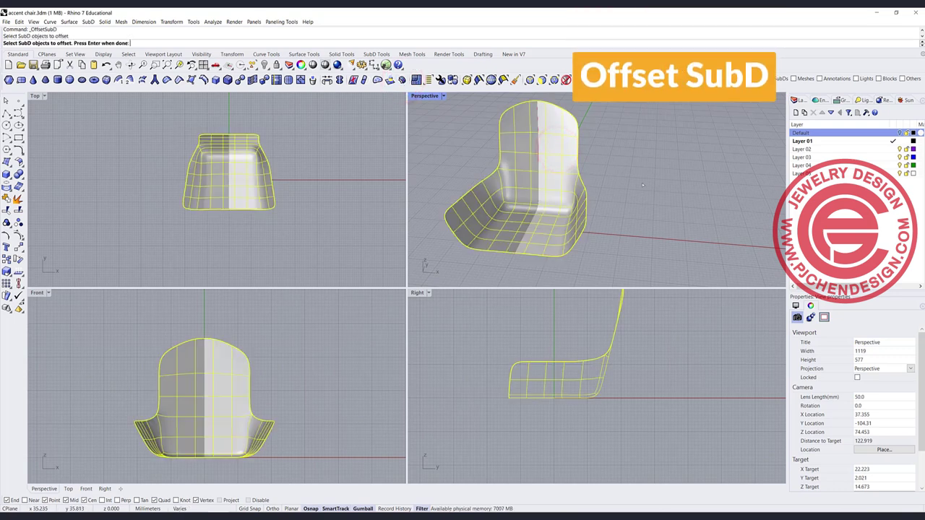
{"action": "key", "text": "Return"}
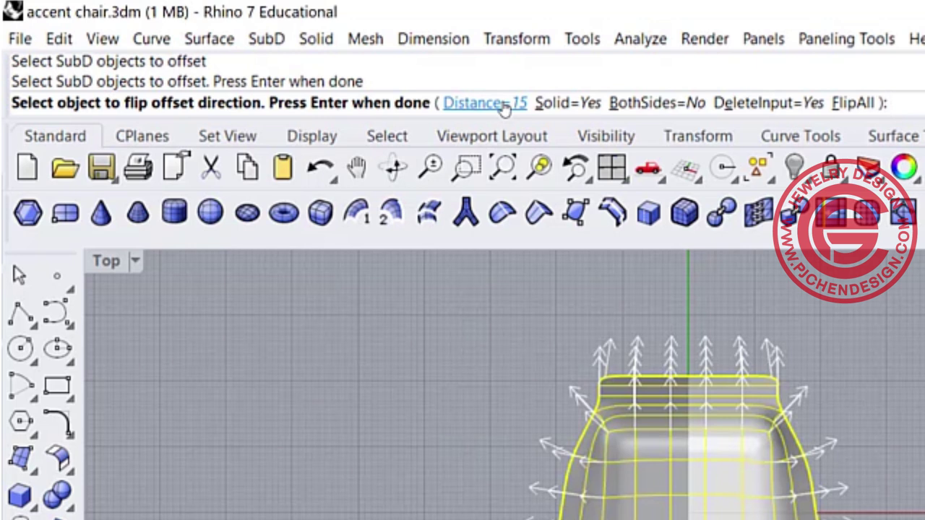
{"action": "left_click", "coordinate": [486, 104]}
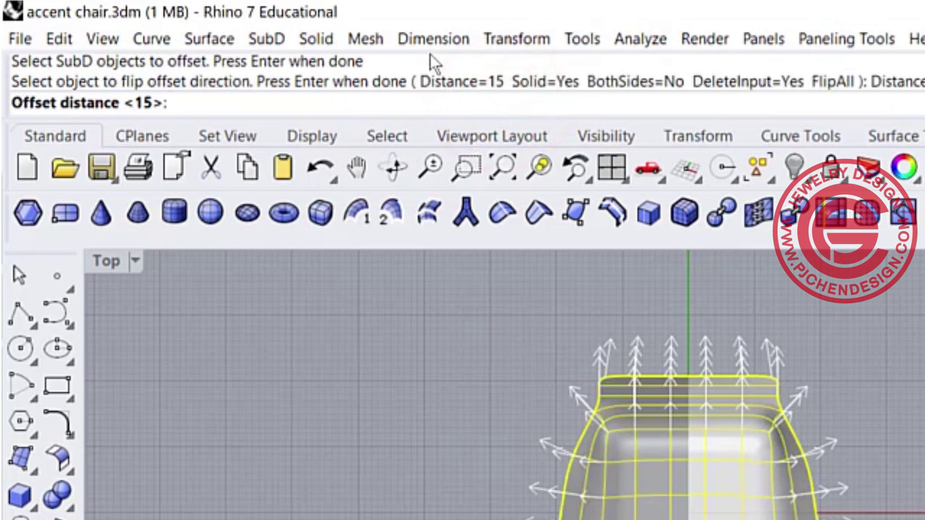
{"action": "type", "text": "8"}
{"action": "key", "text": "Return"}
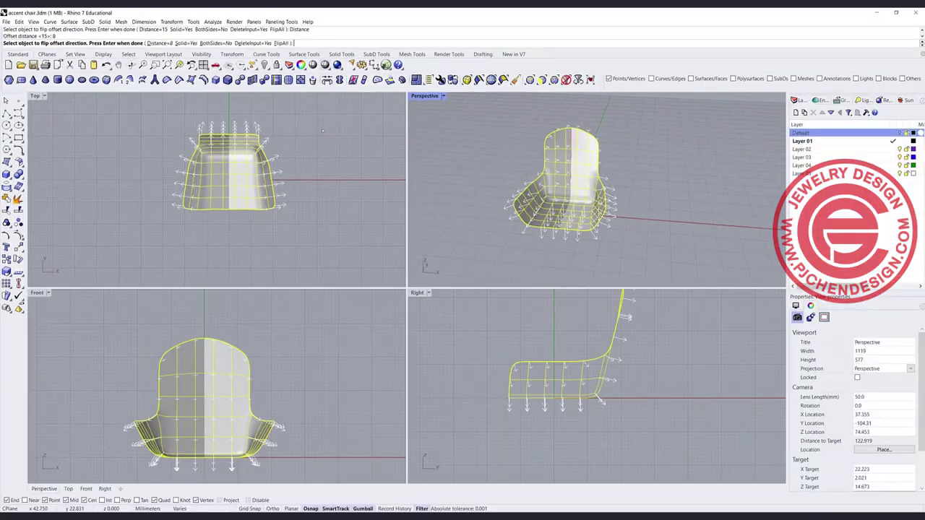
{"action": "key", "text": "Return"}
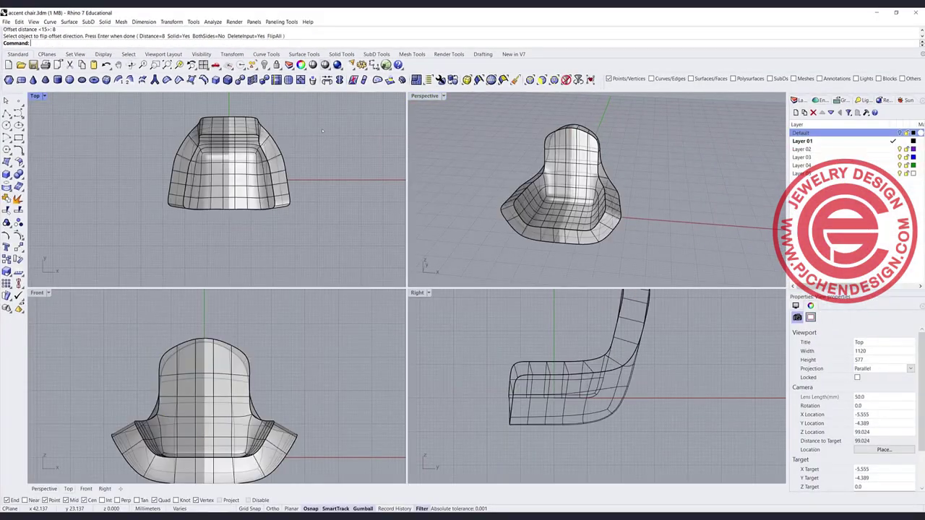
Maximize the Perspective view and remove the creases from all edges of the thickened SubD chair.
{"action": "right_click_drag", "start_coordinate": [604, 166], "coordinate": [414, 97]}
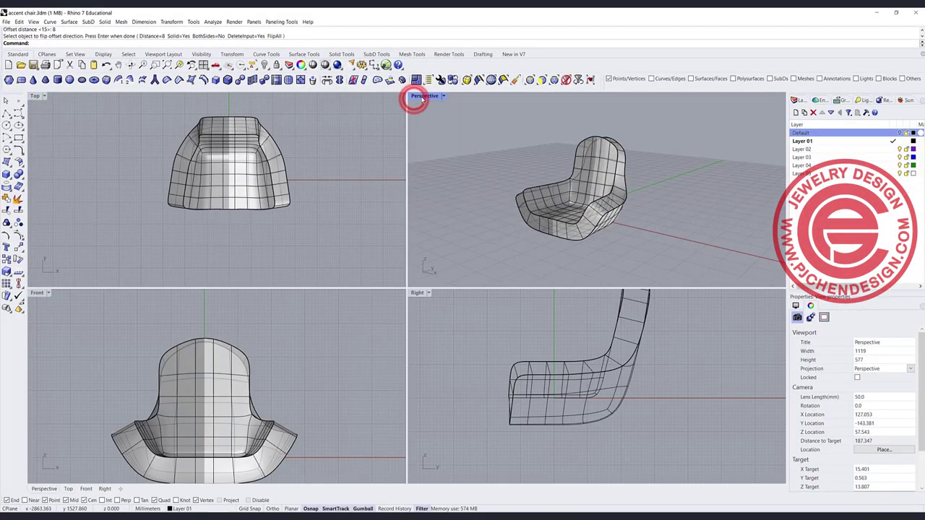
{"action": "double_click", "coordinate": [422, 98]}
{"action": "mouse_move", "coordinate": [376, 333]}
{"action": "right_mouse_down"}
{"action": "mouse_move", "coordinate": [448, 289]}
{"action": "mouse_move", "coordinate": [361, 361]}
{"action": "mouse_move", "coordinate": [594, 297]}
{"action": "mouse_move", "coordinate": [560, 287]}
{"action": "mouse_move", "coordinate": [438, 355]}
{"action": "mouse_move", "coordinate": [377, 334]}
{"action": "right_mouse_up"}
{"action": "left_click", "coordinate": [166, 80]}
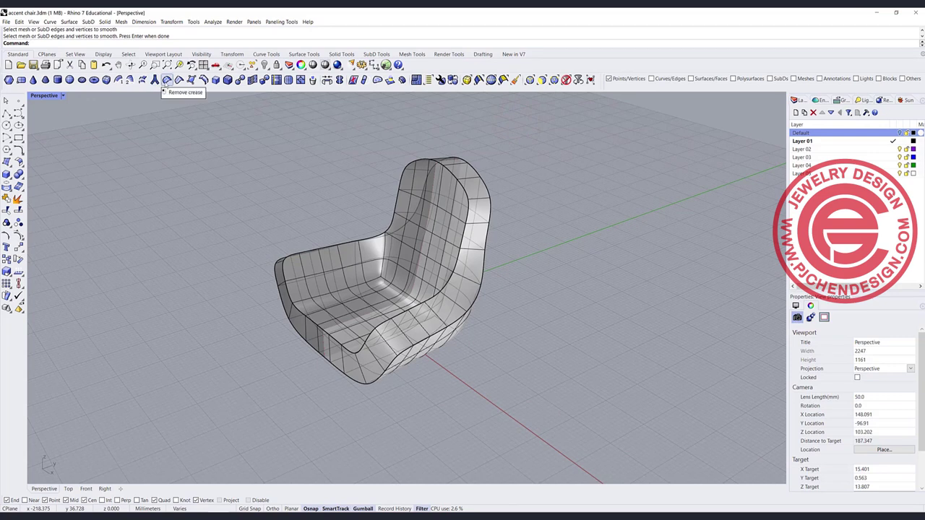
{"action": "left_click", "coordinate": [166, 80]}
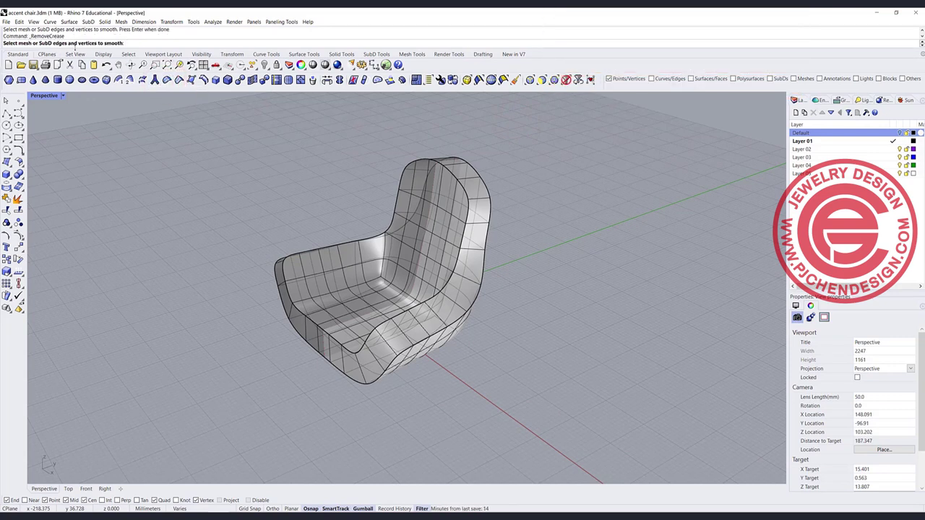
{"action": "left_click", "coordinate": [532, 79]}
{"action": "left_click_drag", "start_coordinate": [357, 259], "coordinate": [220, 163]}
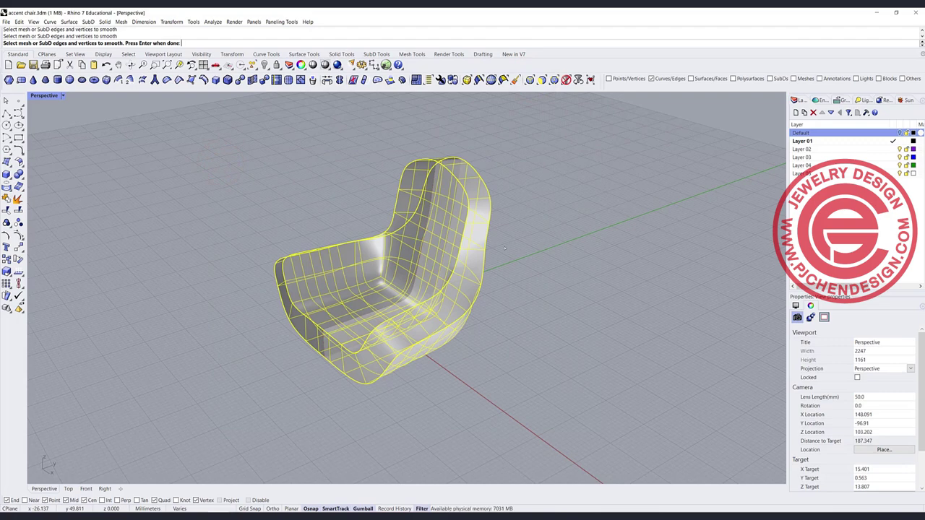
{"action": "key", "text": "Return"}
{"action": "right_click_drag", "start_coordinate": [549, 209], "coordinate": [443, 302]}
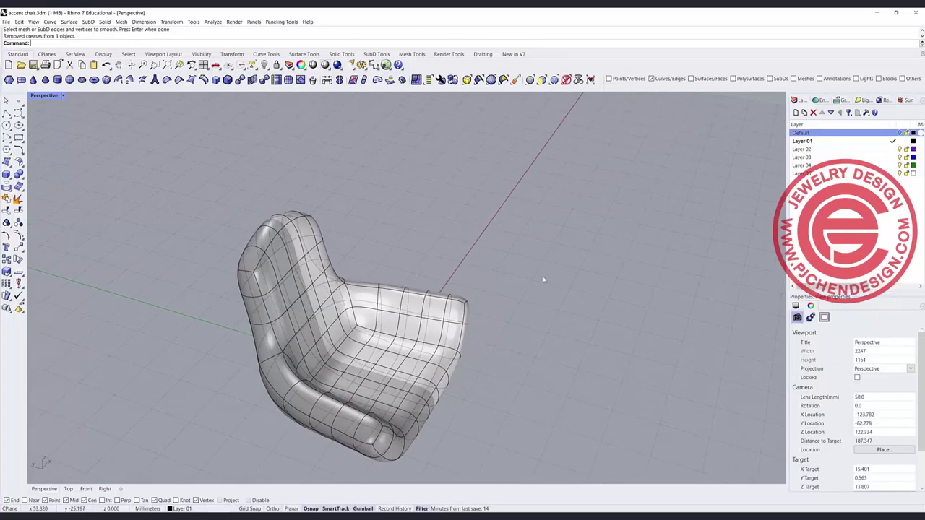
Limit selection to faces, then raise and fine-tune the three front faces on top of the positive-X armrest.
{"action": "scroll", "coordinate": [433, 299], "scroll_direction": "up", "scroll_amount": 3}
{"action": "left_click", "coordinate": [403, 289]}
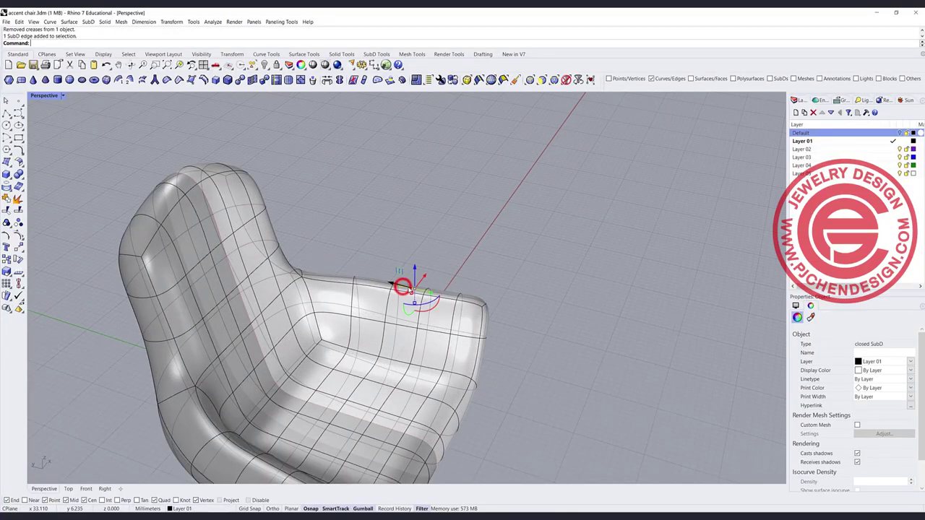
{"action": "left_click", "coordinate": [506, 246]}
{"action": "left_click", "coordinate": [541, 79]}
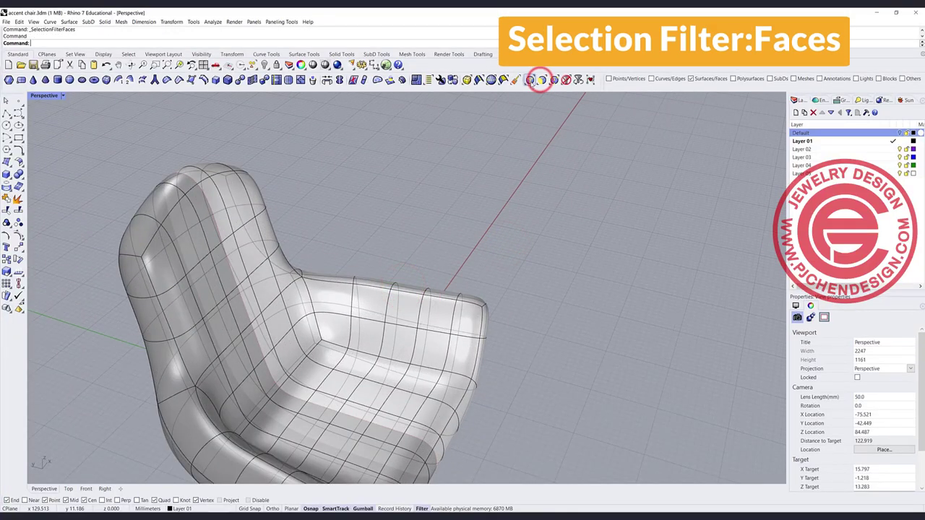
{"action": "scroll", "coordinate": [496, 244], "scroll_direction": "up", "scroll_amount": 5}
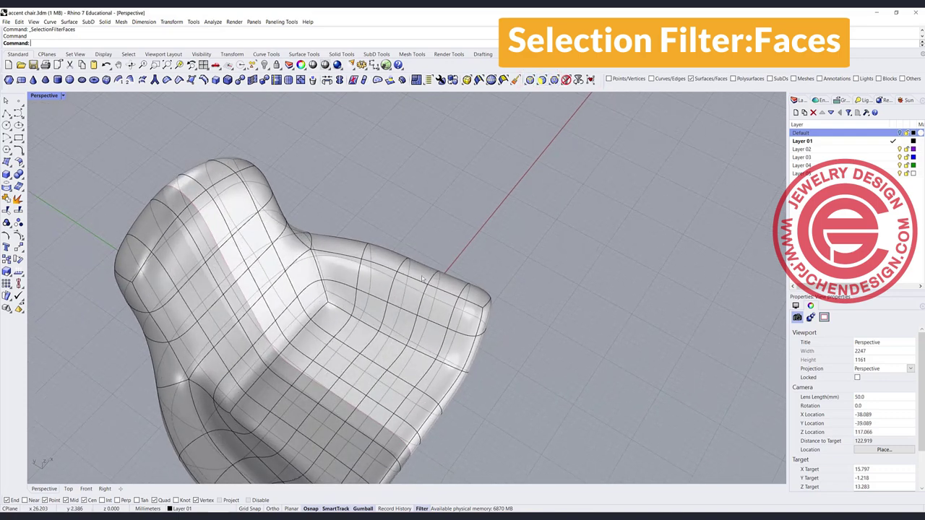
{"action": "left_click", "coordinate": [433, 280]}
{"action": "left_click", "coordinate": [460, 286], "text": "shift"}
{"action": "left_click", "coordinate": [503, 304], "text": "shift"}
{"action": "right_click_drag", "start_coordinate": [541, 311], "coordinate": [381, 293]}
{"action": "left_click_drag", "start_coordinate": [384, 331], "coordinate": [384, 277]}
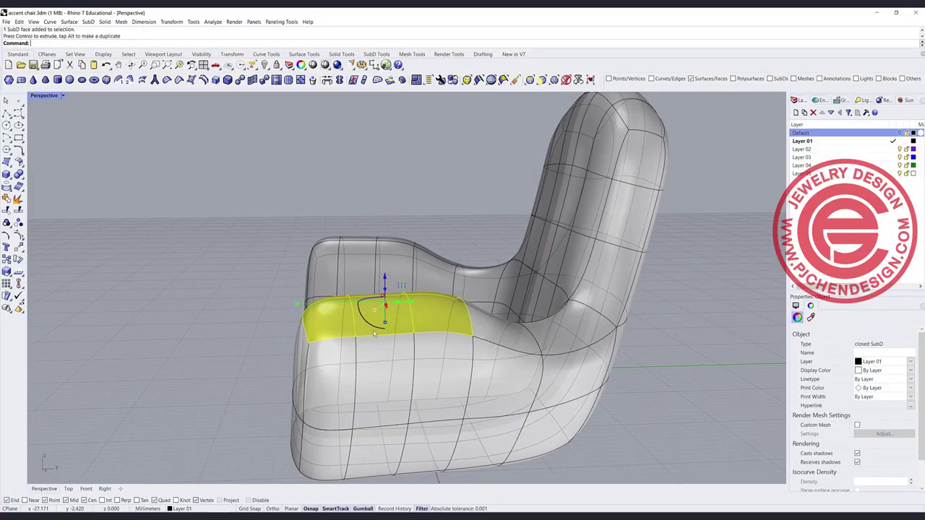
{"action": "right_click_drag", "start_coordinate": [374, 327], "coordinate": [361, 303]}
{"action": "left_click_drag", "start_coordinate": [360, 302], "coordinate": [352, 295]}
Pull the face at the positive-X top corner of the backrest upward and outward to form a pointed wing.
{"action": "right_click_drag", "start_coordinate": [411, 243], "coordinate": [549, 286]}
{"action": "scroll", "coordinate": [403, 182], "scroll_direction": "down", "scroll_amount": 4}
{"action": "right_click_drag", "start_coordinate": [402, 174], "coordinate": [394, 259], "text": "shift"}
{"action": "scroll", "coordinate": [402, 267], "scroll_direction": "up", "scroll_amount": 6}
{"action": "left_click", "coordinate": [410, 200], "text": "ctrl+shift"}
{"action": "right_click_drag", "start_coordinate": [423, 169], "coordinate": [467, 209]}
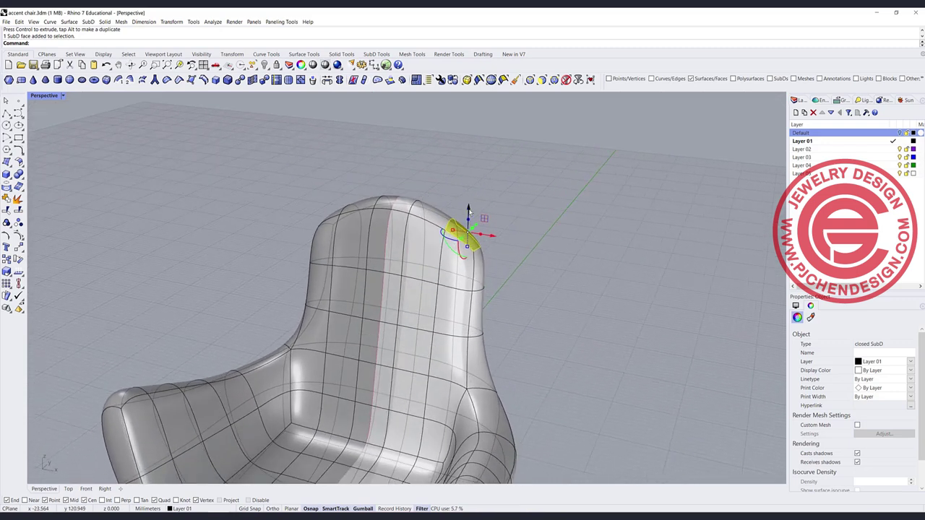
{"action": "left_click_drag", "start_coordinate": [468, 211], "coordinate": [515, 189]}
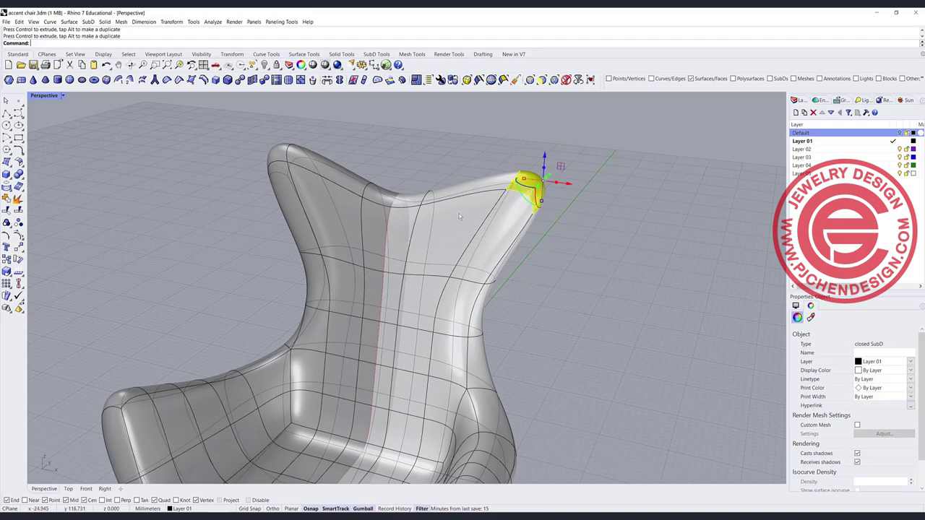
{"action": "scroll", "coordinate": [569, 219], "scroll_direction": "down", "scroll_amount": 5}
{"action": "mouse_move", "coordinate": [563, 270]}
{"action": "right_mouse_down"}
{"action": "mouse_move", "coordinate": [455, 269]}
{"action": "mouse_move", "coordinate": [571, 271]}
{"action": "right_mouse_up"}
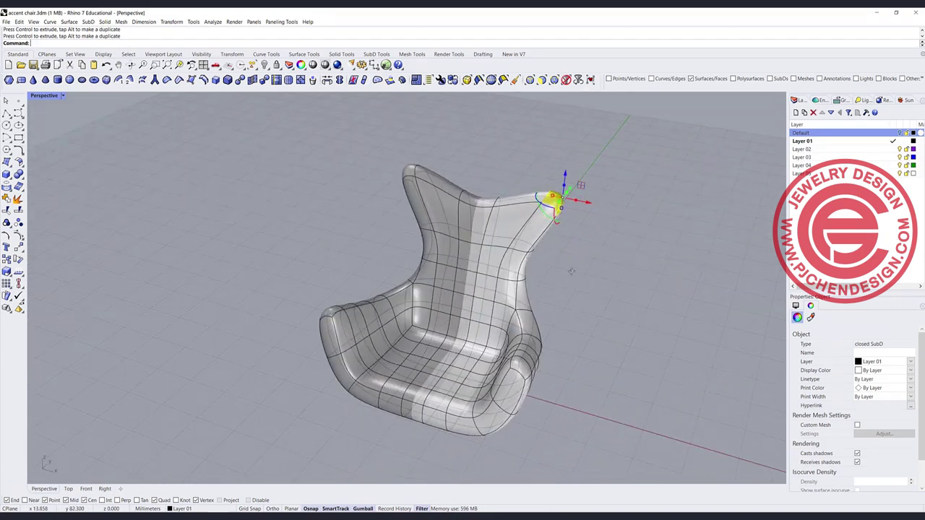
Select the seat faces from the centre to the positive-X side and extrude them upward as a raised cushion.
{"action": "scroll", "coordinate": [402, 215], "scroll_direction": "down", "scroll_amount": 4}
{"action": "scroll", "coordinate": [444, 276], "scroll_direction": "up", "scroll_amount": 6}
{"action": "right_click_drag", "start_coordinate": [402, 216], "coordinate": [443, 292]}
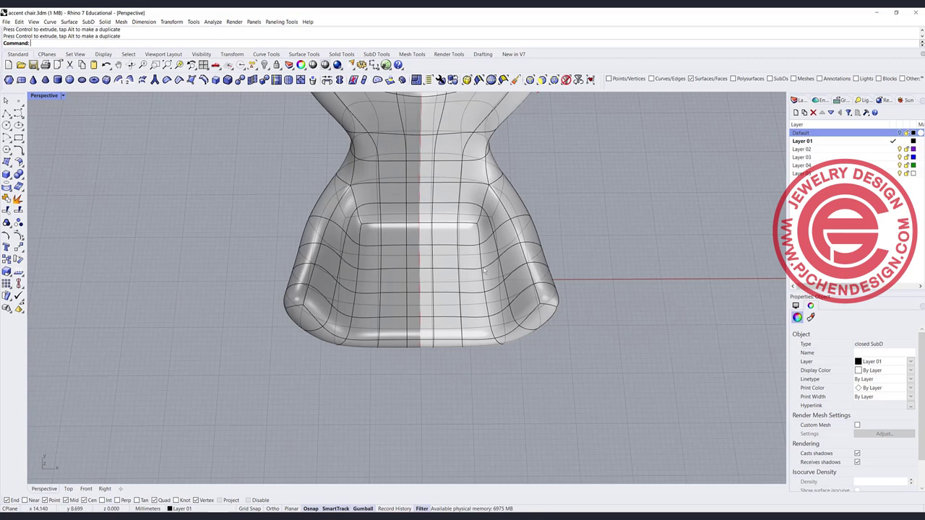
{"action": "left_click", "coordinate": [465, 237], "text": "ctrl+shift"}
{"action": "left_click", "coordinate": [446, 235], "text": "ctrl+shift"}
{"action": "left_click", "coordinate": [424, 233], "text": "ctrl+shift"}
{"action": "left_click", "coordinate": [467, 258], "text": "ctrl+shift"}
{"action": "left_click", "coordinate": [448, 261], "text": "ctrl+shift"}
{"action": "left_click", "coordinate": [423, 256], "text": "ctrl+shift"}
{"action": "left_click", "coordinate": [422, 281], "text": "ctrl+shift"}
{"action": "left_click", "coordinate": [446, 281], "text": "ctrl+shift"}
{"action": "left_click", "coordinate": [474, 282], "text": "ctrl+shift"}
{"action": "left_click", "coordinate": [450, 306], "text": "ctrl+shift"}
{"action": "left_click", "coordinate": [414, 306], "text": "ctrl+shift"}
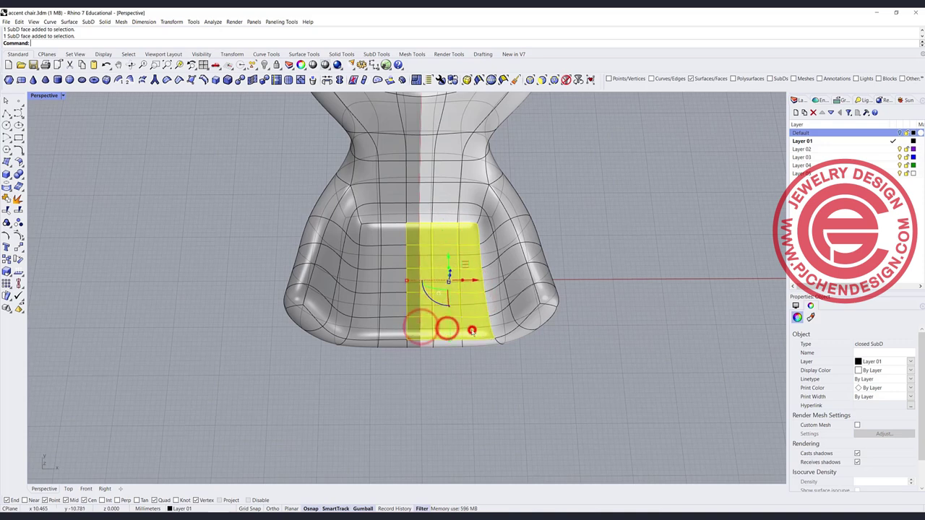
{"action": "right_click_drag", "start_coordinate": [471, 329], "coordinate": [466, 297]}
{"action": "right_click_drag", "start_coordinate": [468, 352], "coordinate": [458, 317]}
{"action": "left_click_drag", "start_coordinate": [459, 366], "coordinate": [460, 344]}
Scale the raised seat cushion faces slightly.
{"action": "right_click_drag", "start_coordinate": [466, 365], "coordinate": [611, 367]}
{"action": "scroll", "coordinate": [438, 359], "scroll_direction": "up", "scroll_amount": 5}
{"action": "right_click_drag", "start_coordinate": [437, 358], "coordinate": [405, 254]}
{"action": "left_click_drag", "start_coordinate": [405, 246], "coordinate": [398, 242]}
{"action": "right_click_drag", "start_coordinate": [398, 241], "coordinate": [467, 275]}
{"action": "scroll", "coordinate": [452, 354], "scroll_direction": "down", "scroll_amount": 5}
{"action": "mouse_move", "coordinate": [578, 328]}
{"action": "right_mouse_down"}
{"action": "mouse_move", "coordinate": [470, 351]}
{"action": "mouse_move", "coordinate": [588, 330]}
{"action": "right_mouse_up"}
{"action": "scroll", "coordinate": [496, 255], "scroll_direction": "up", "scroll_amount": 3}
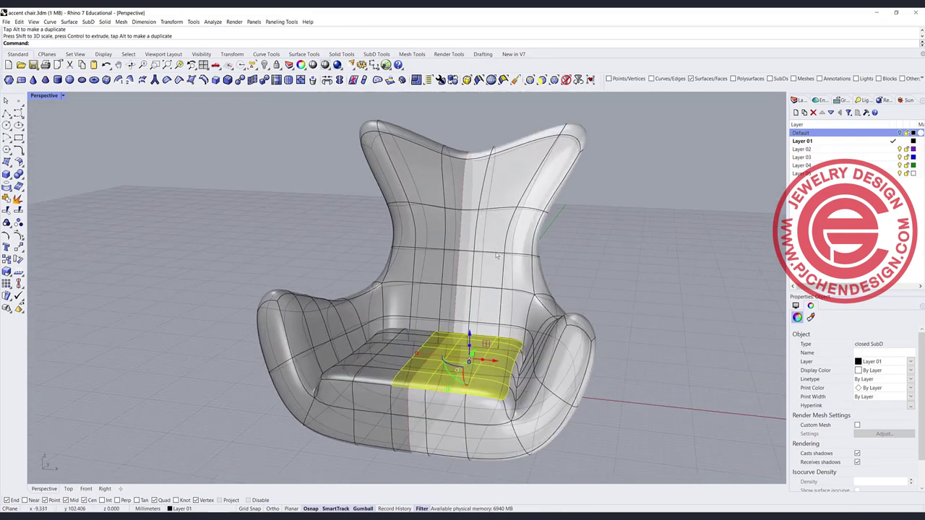
Move the four faces along the top of the positive-X armrest slightly outward.
{"action": "right_click_drag", "start_coordinate": [540, 261], "coordinate": [472, 277]}
{"action": "right_click_drag", "start_coordinate": [431, 319], "coordinate": [535, 377]}
{"action": "scroll", "coordinate": [498, 315], "scroll_direction": "up", "scroll_amount": 5}
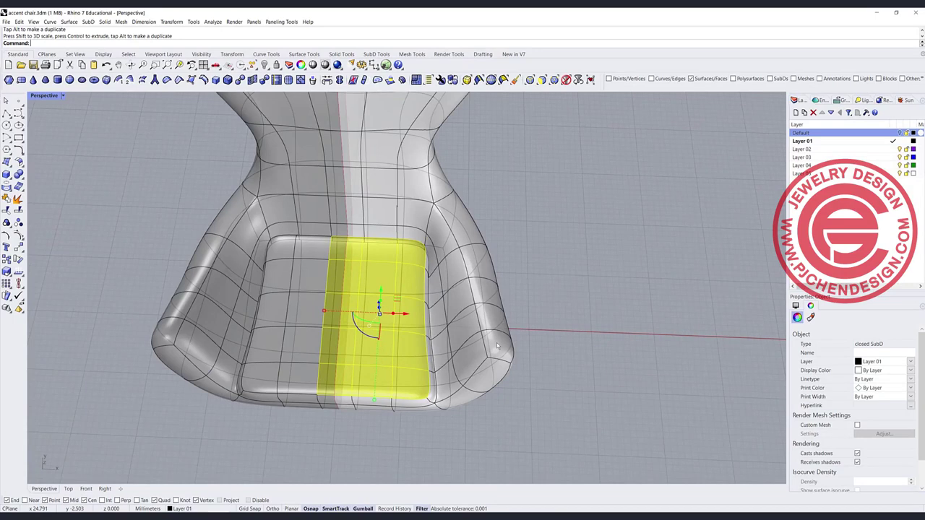
{"action": "scroll", "coordinate": [498, 281], "scroll_direction": "down", "scroll_amount": 5}
{"action": "scroll", "coordinate": [494, 307], "scroll_direction": "up", "scroll_amount": 5}
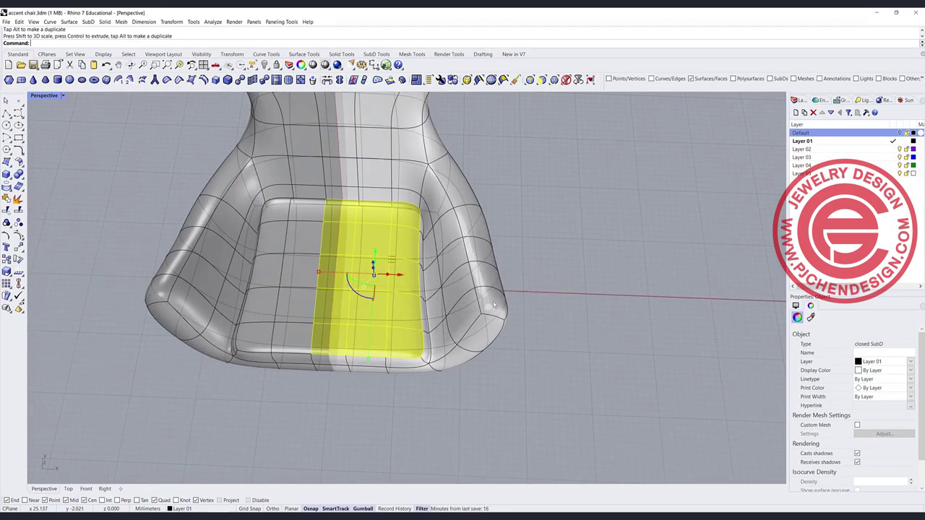
{"action": "left_click", "coordinate": [494, 304]}
{"action": "left_click", "coordinate": [488, 277], "text": "shift"}
{"action": "left_click", "coordinate": [481, 250], "text": "shift"}
{"action": "left_click", "coordinate": [474, 227], "text": "shift"}
{"action": "left_click_drag", "start_coordinate": [456, 254], "coordinate": [474, 254]}
{"action": "left_click", "coordinate": [576, 301]}
{"action": "right_click_drag", "start_coordinate": [576, 302], "coordinate": [552, 320]}
{"action": "scroll", "coordinate": [545, 270], "scroll_direction": "down", "scroll_amount": 4}
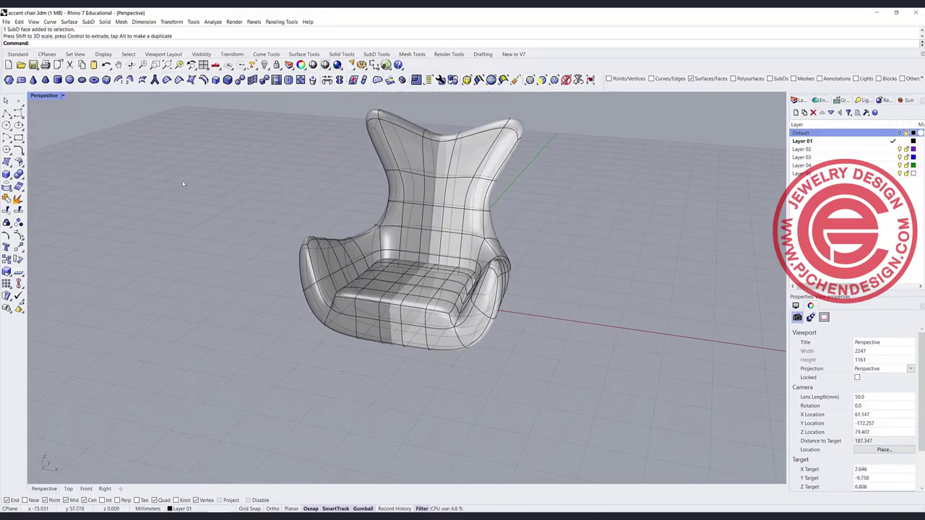
Restore the four-viewport layout and create a downward truncated cone leg beside the chair, base radius about 3.4 mm and height about 22 mm.
{"action": "double_click", "coordinate": [49, 95]}
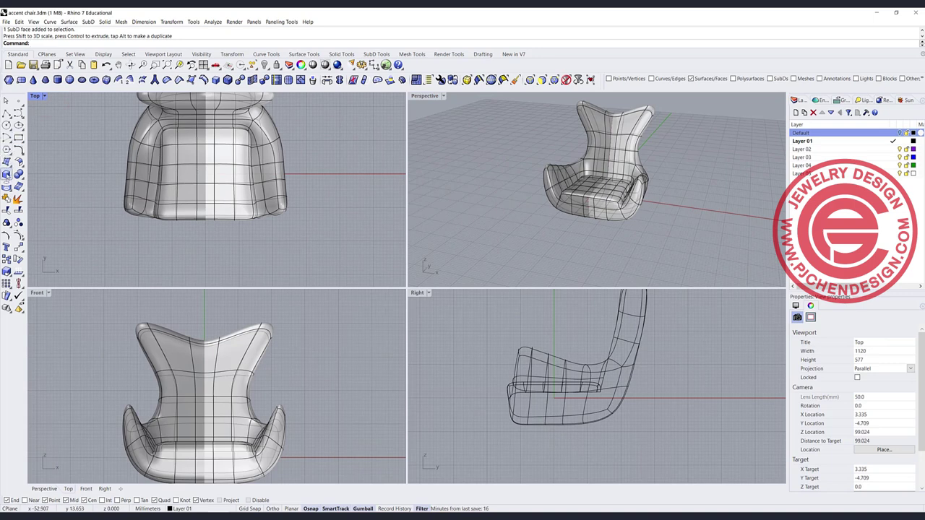
{"action": "left_click", "coordinate": [6, 174]}
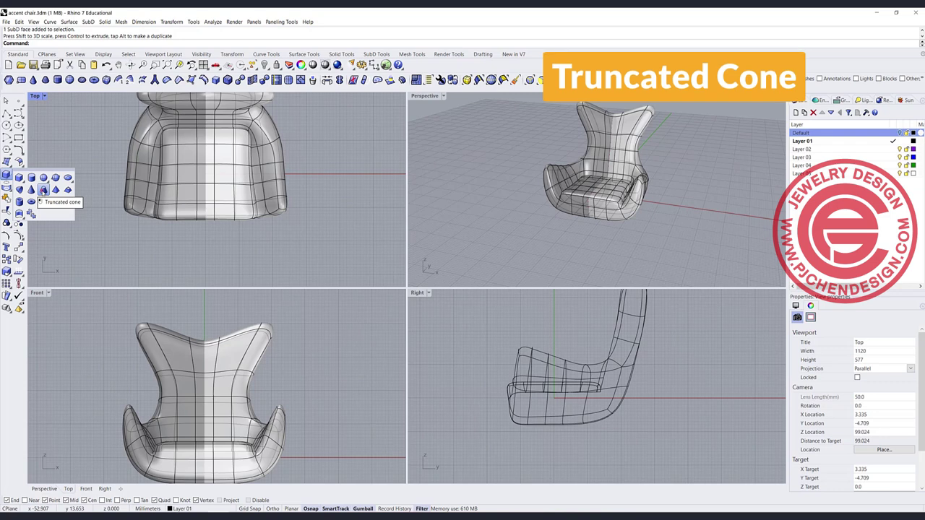
{"action": "left_click", "coordinate": [43, 190]}
{"action": "left_click", "coordinate": [307, 195]}
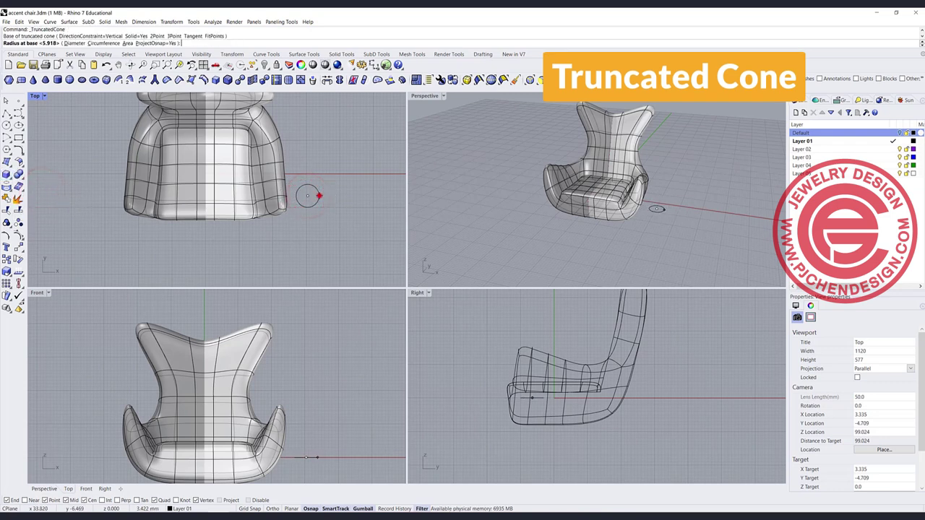
{"action": "left_click", "coordinate": [319, 196]}
{"action": "right_click_drag", "start_coordinate": [326, 427], "coordinate": [327, 300]}
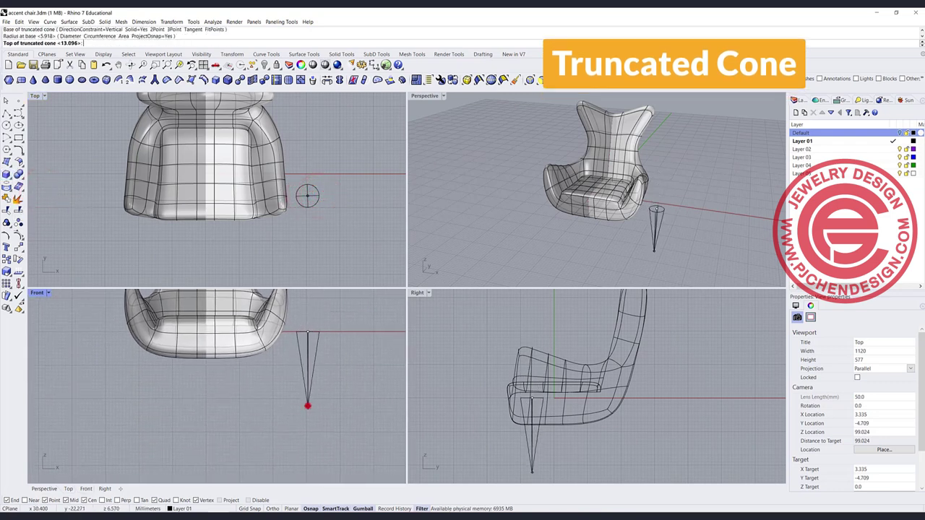
{"action": "left_click", "coordinate": [308, 406]}
{"action": "left_click", "coordinate": [312, 405]}
Tilt the cone leg outward in the Front view and move it under the positive-X side of the seat.
{"action": "left_click", "coordinate": [313, 382]}
{"action": "scroll", "coordinate": [292, 338], "scroll_direction": "down", "scroll_amount": 2}
{"action": "scroll", "coordinate": [292, 339], "scroll_direction": "down", "scroll_amount": 2}
{"action": "right_click_drag", "start_coordinate": [294, 350], "coordinate": [285, 383]}
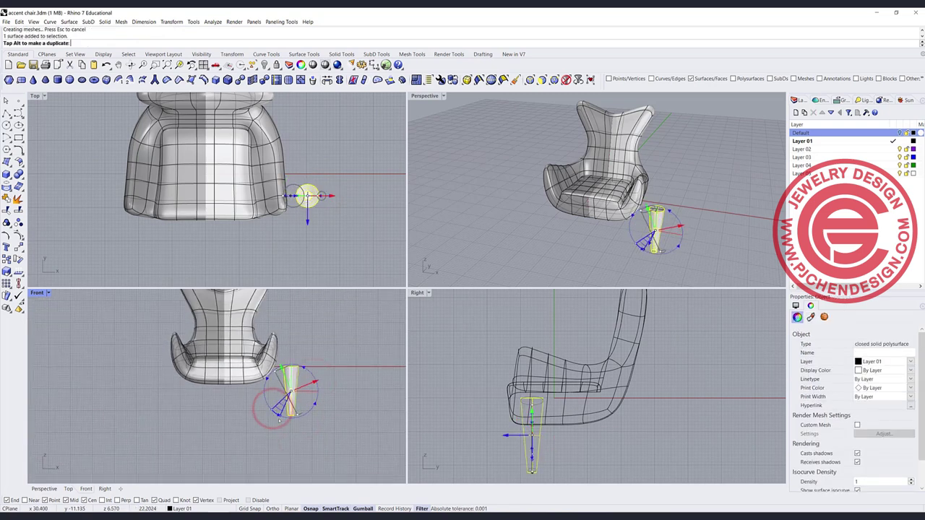
{"action": "left_click_drag", "start_coordinate": [269, 409], "coordinate": [280, 421]}
{"action": "left_click_drag", "start_coordinate": [303, 374], "coordinate": [277, 374]}
Rotate the leg in the Top view so its foot splays toward the chair's positive-X front corner.
{"action": "scroll", "coordinate": [252, 195], "scroll_direction": "up", "scroll_amount": 3}
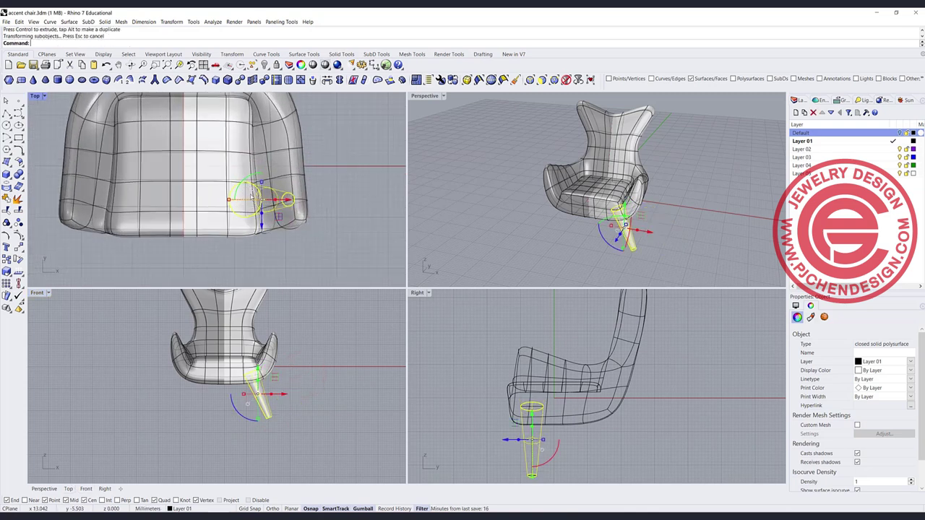
{"action": "left_click_drag", "start_coordinate": [253, 179], "coordinate": [278, 179]}
{"action": "left_click", "coordinate": [344, 264]}
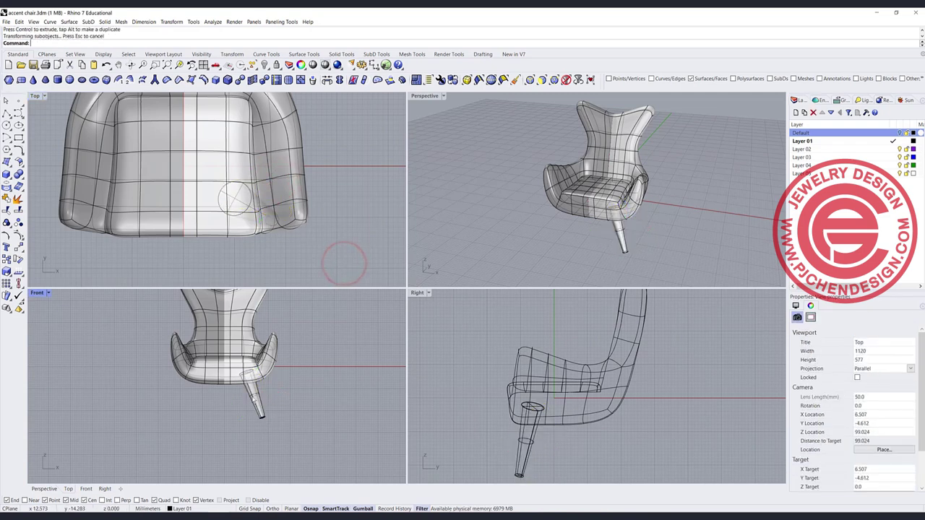
Draw a horizontal straight polyline across the lower part of the leg in the Front view.
{"action": "left_click", "coordinate": [258, 392]}
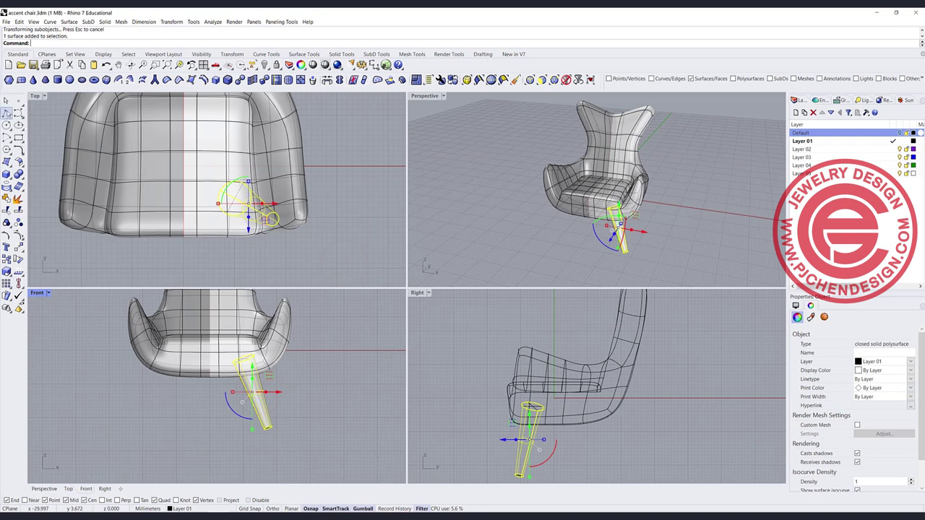
{"action": "left_click", "coordinate": [5, 112]}
{"action": "left_click", "coordinate": [171, 408]}
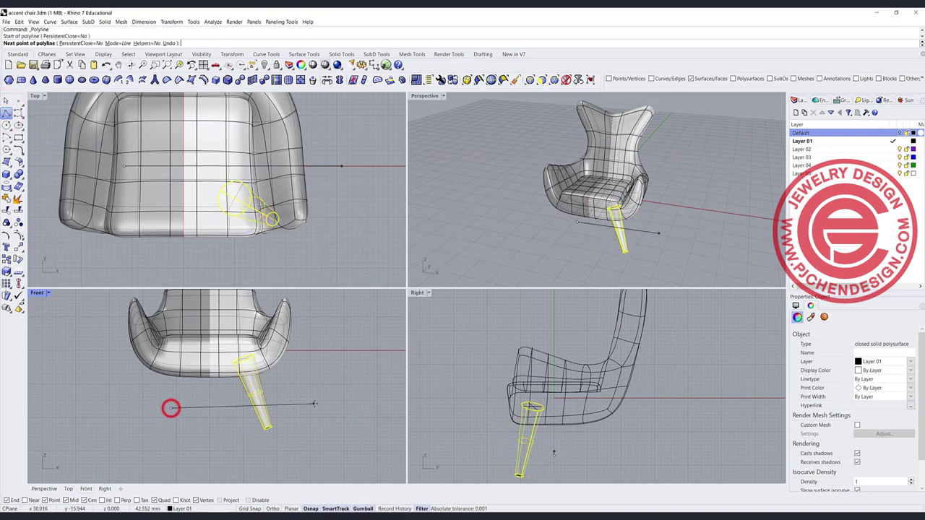
{"action": "left_click", "coordinate": [333, 409]}
{"action": "key", "text": "Return"}
{"action": "scroll", "coordinate": [268, 418], "scroll_direction": "up", "scroll_amount": 2}
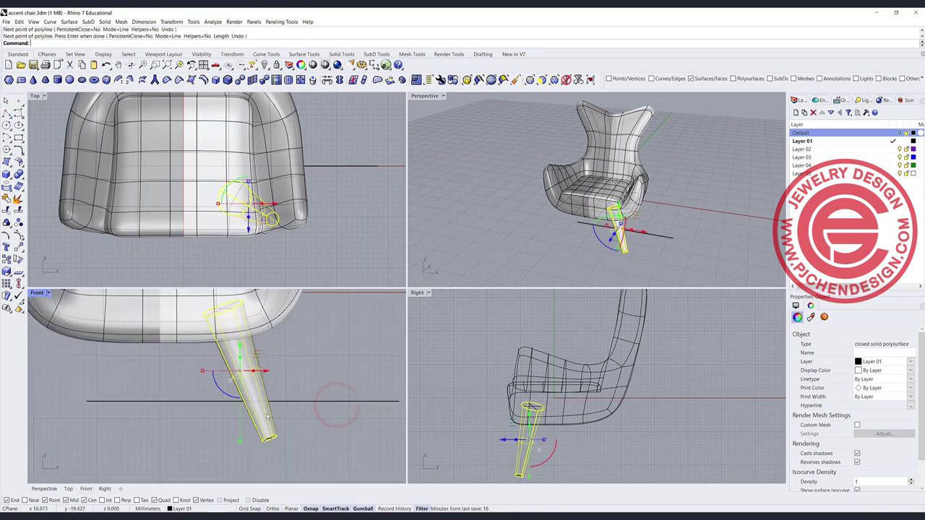
Clear the selection filter and trim off the leg's foot below the horizontal line in the Front view.
{"action": "left_click", "coordinate": [285, 403]}
{"action": "left_click", "coordinate": [334, 425]}
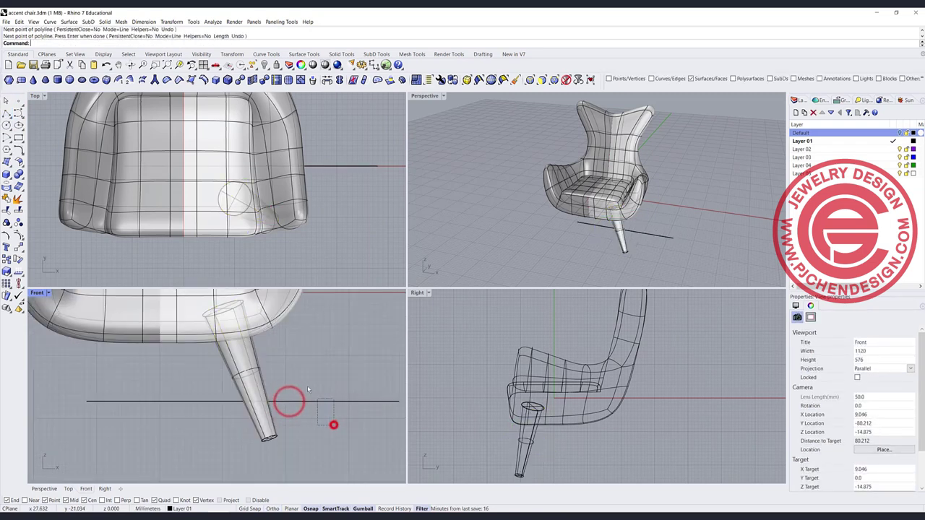
{"action": "left_click", "coordinate": [566, 79]}
{"action": "left_click", "coordinate": [331, 413]}
{"action": "left_click", "coordinate": [7, 222]}
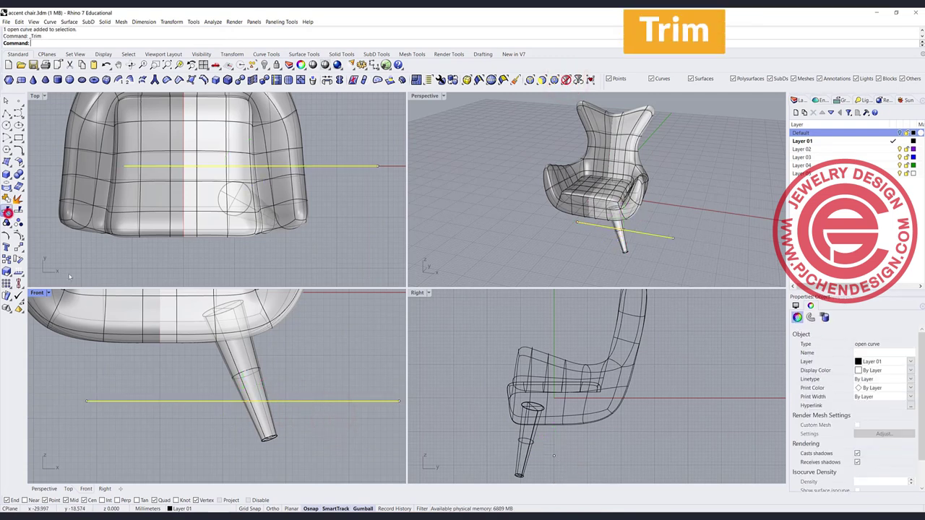
{"action": "left_click", "coordinate": [299, 427]}
{"action": "left_click", "coordinate": [252, 419]}
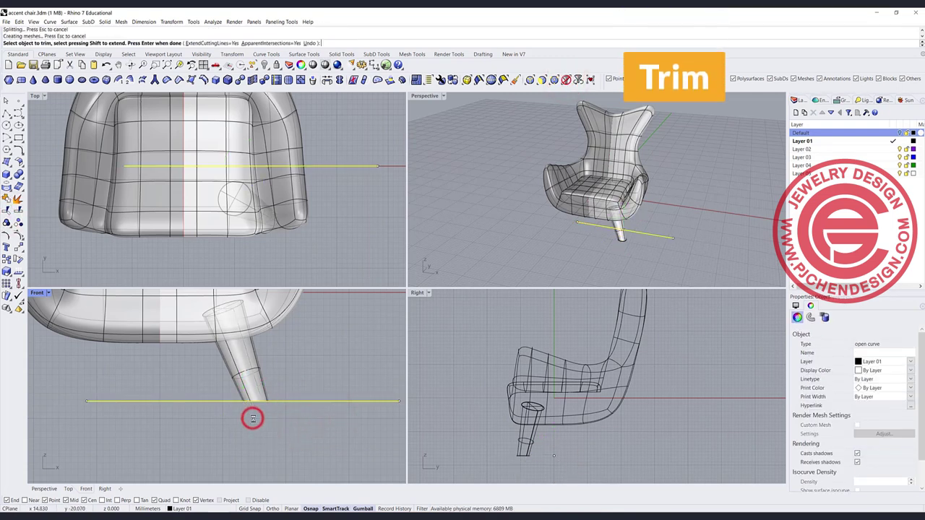
{"action": "key", "text": "Return"}
{"action": "key", "text": "Escape"}
Cap the trimmed leg's open bottom end to make it a closed solid.
{"action": "left_click", "coordinate": [258, 388]}
{"action": "type", "text": "C"}
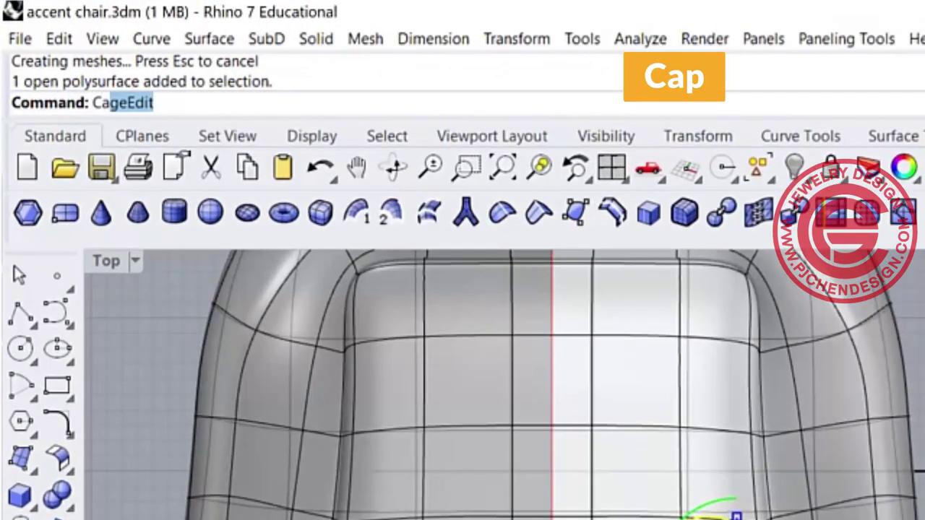
{"action": "type", "text": "ap"}
{"action": "key", "text": "Return"}
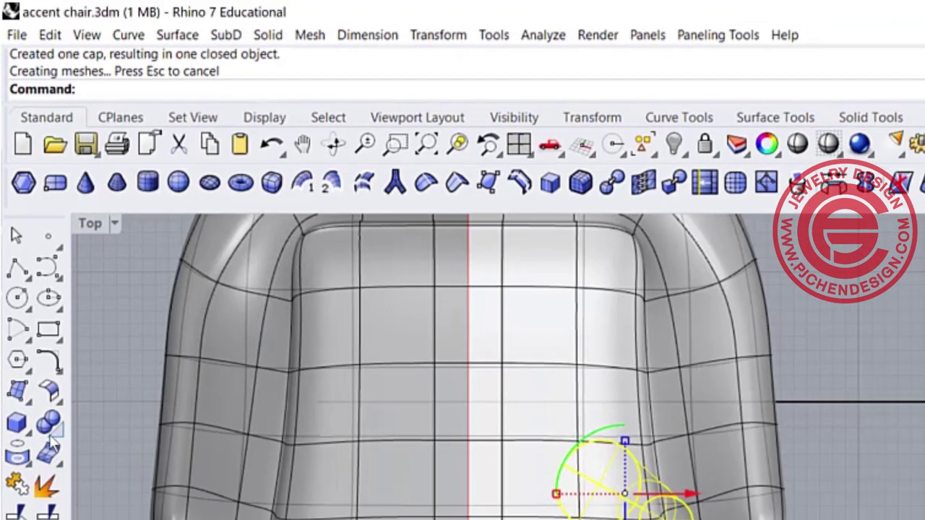
Fillet the leg's bottom edge with a radius of 1.
{"action": "left_click", "coordinate": [68, 507]}
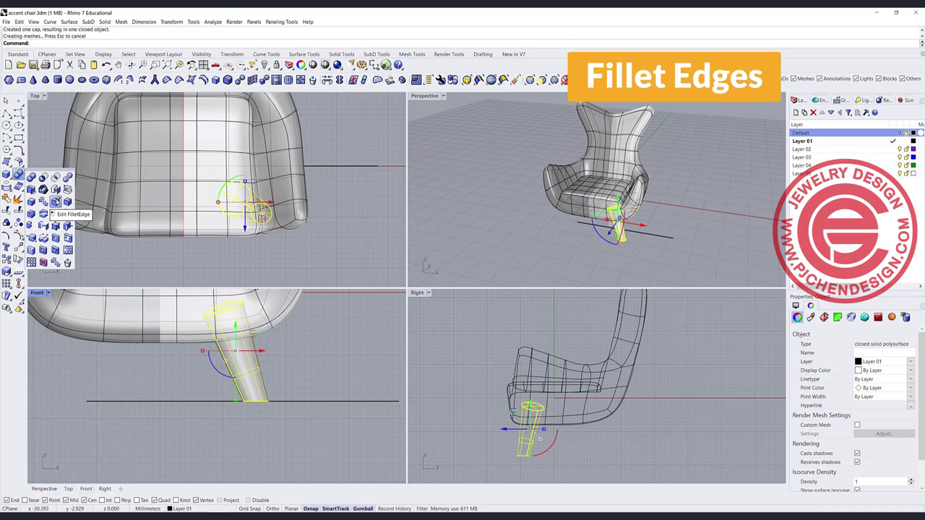
{"action": "right_click", "coordinate": [212, 386]}
{"action": "right_click", "coordinate": [208, 384]}
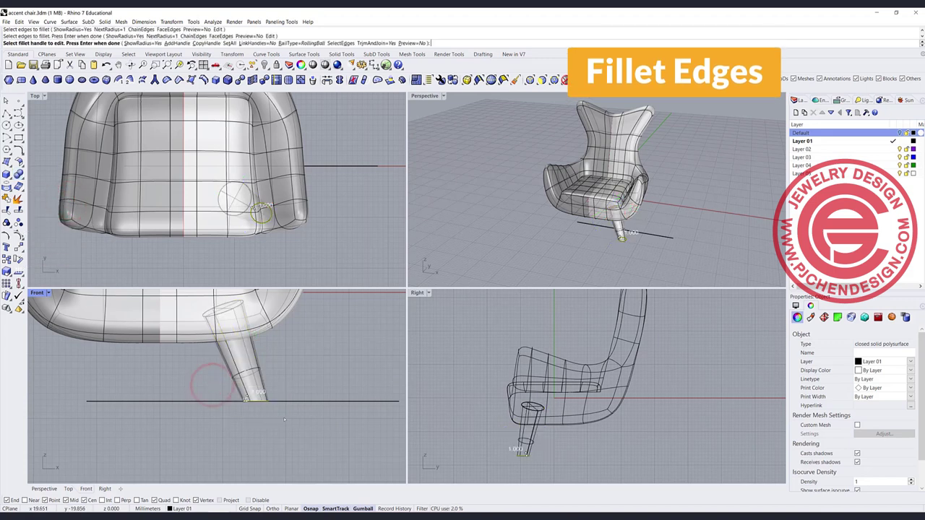
{"action": "scroll", "coordinate": [265, 363], "scroll_direction": "down", "scroll_amount": 4}
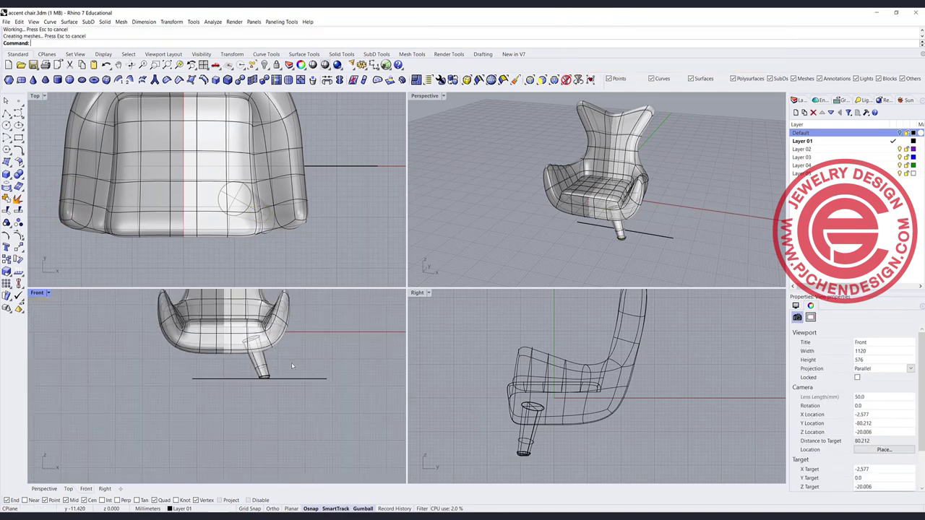
Mirror the leg across the X axis from origin 0 in the Top view to create the matching rear leg.
{"action": "left_click", "coordinate": [224, 367]}
{"action": "scroll", "coordinate": [213, 174], "scroll_direction": "down", "scroll_amount": 2}
{"action": "right_click_drag", "start_coordinate": [220, 200], "coordinate": [216, 212]}
{"action": "left_click", "coordinate": [20, 248]}
{"action": "left_click", "coordinate": [59, 261]}
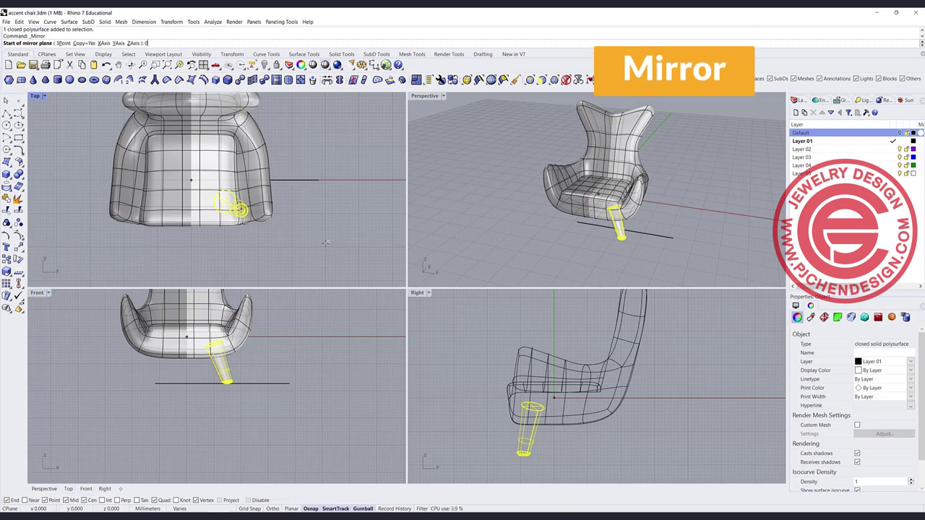
{"action": "left_click", "coordinate": [191, 180]}
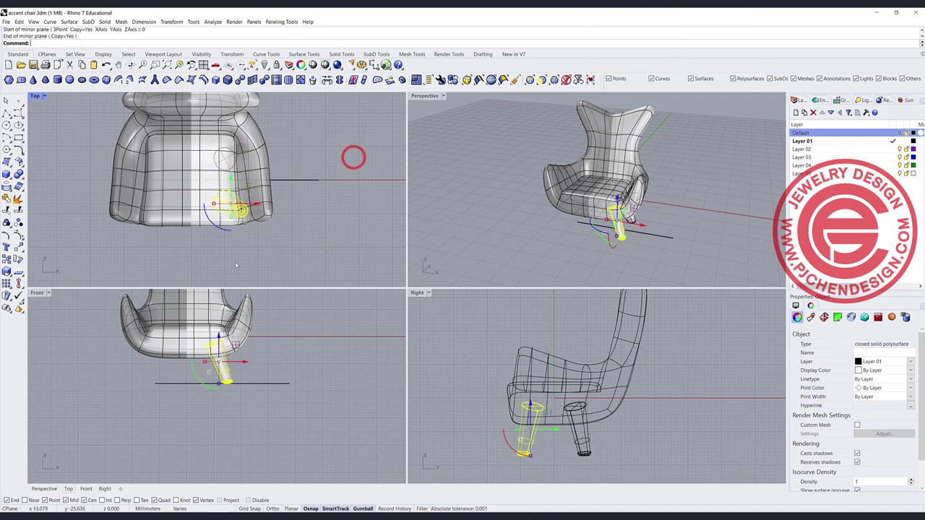
Mirror the front and rear legs across the Y axis from origin 0 to create the negative-X pair.
{"action": "left_click", "coordinate": [230, 168]}
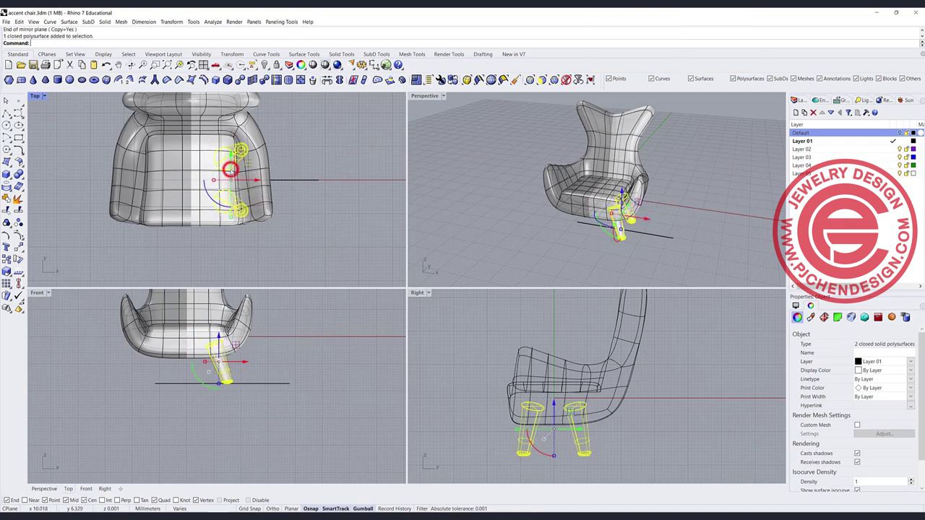
{"action": "right_click", "coordinate": [181, 247]}
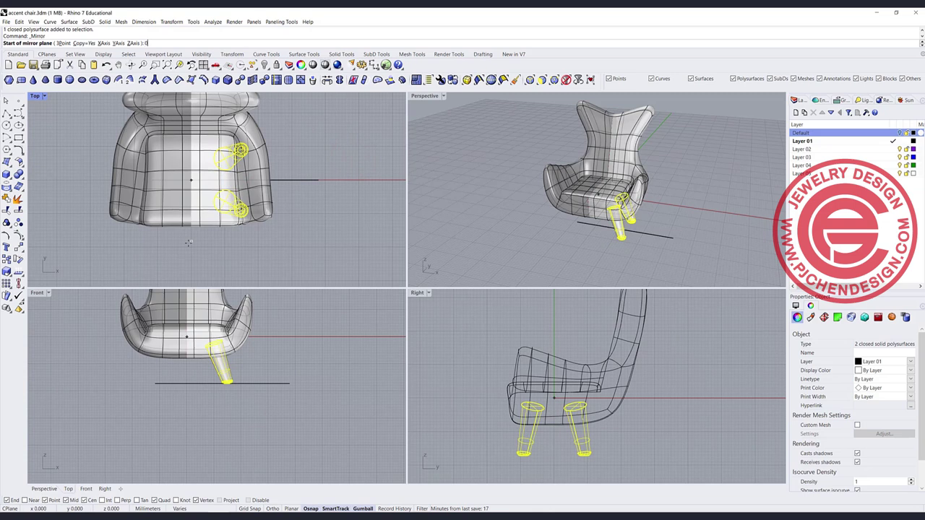
{"action": "type", "text": "0"}
{"action": "key", "text": "Return"}
{"action": "left_click", "coordinate": [193, 251]}
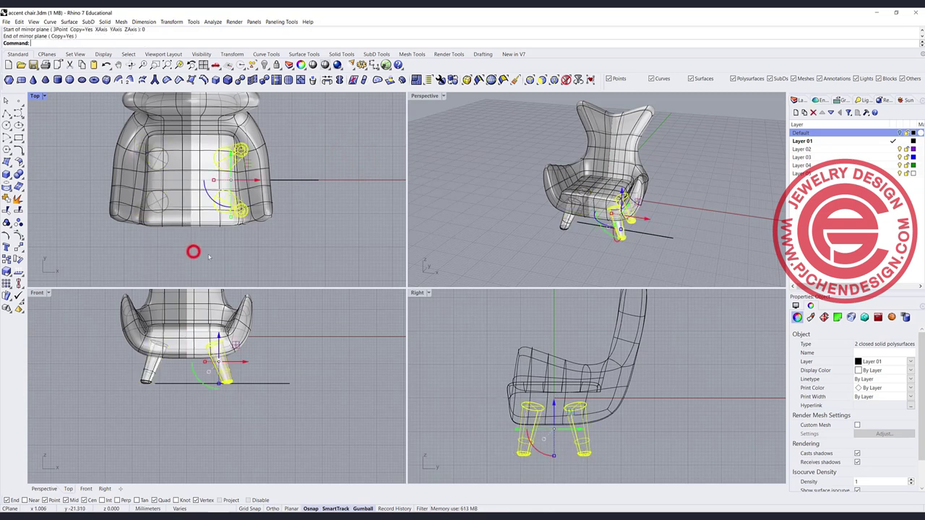
{"action": "left_click", "coordinate": [281, 260]}
Examine the chair and its four legs in the Perspective and Top views.
{"action": "scroll", "coordinate": [477, 217], "scroll_direction": "down", "scroll_amount": 5}
{"action": "scroll", "coordinate": [541, 216], "scroll_direction": "up", "scroll_amount": 6}
{"action": "right_click_drag", "start_coordinate": [549, 217], "coordinate": [600, 215]}
{"action": "scroll", "coordinate": [575, 211], "scroll_direction": "up", "scroll_amount": 5}
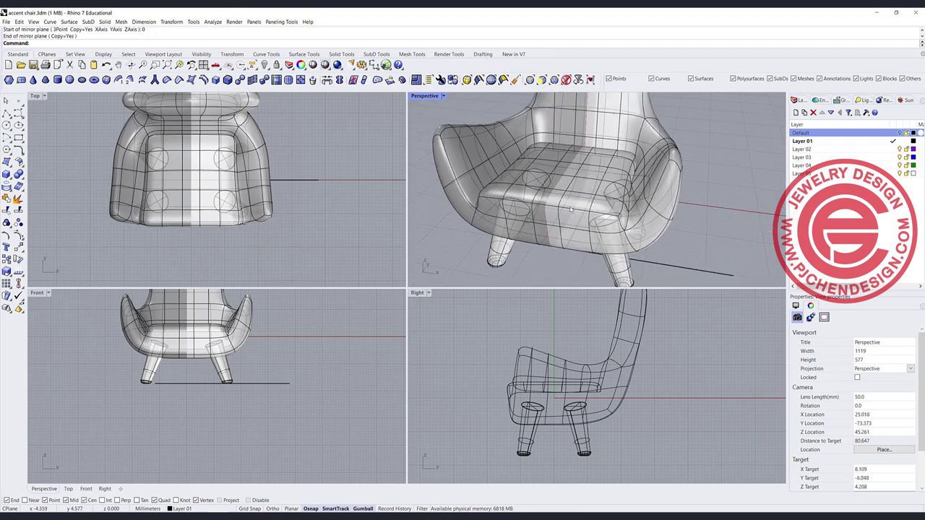
{"action": "left_click", "coordinate": [260, 190]}
{"action": "scroll", "coordinate": [260, 189], "scroll_direction": "down", "scroll_amount": 2}
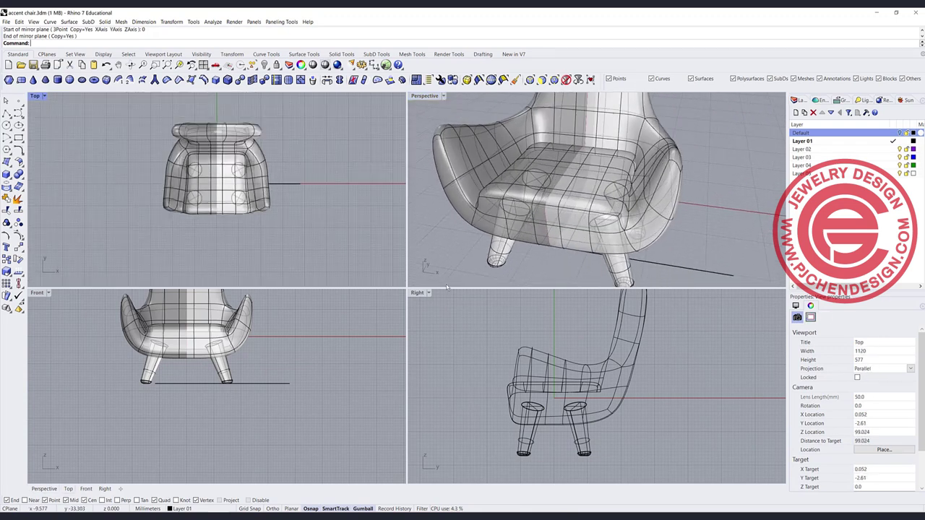
{"action": "left_click_drag", "start_coordinate": [122, 96], "coordinate": [279, 241]}
{"action": "left_click", "coordinate": [286, 224]}
{"action": "right_click_drag", "start_coordinate": [679, 181], "coordinate": [652, 180]}
{"action": "scroll", "coordinate": [636, 181], "scroll_direction": "down", "scroll_amount": 5}
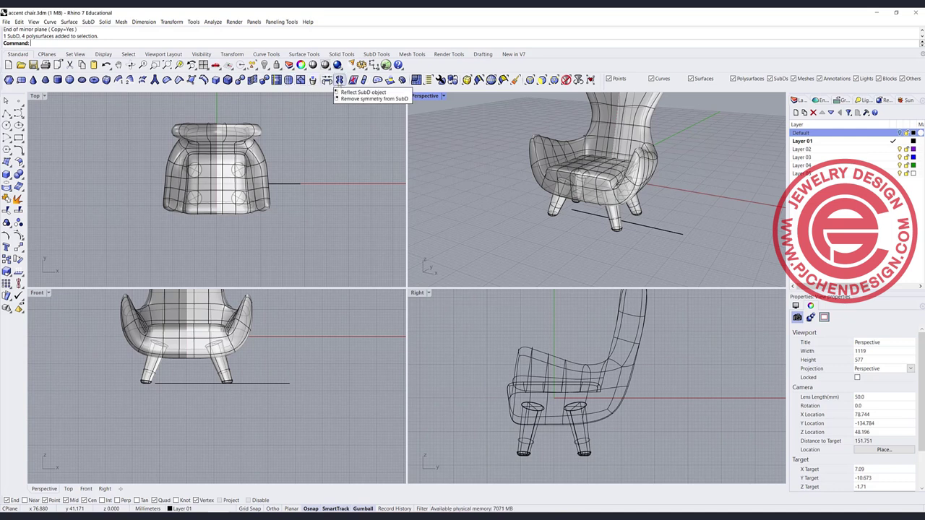
Remove the existing reflect symmetry from the chair's SubD shell.
{"action": "left_click", "coordinate": [339, 79]}
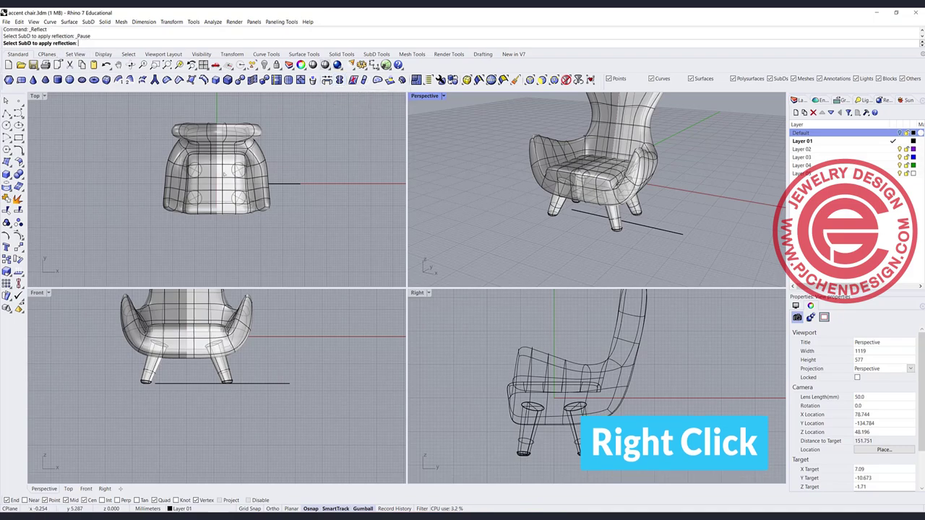
{"action": "left_click", "coordinate": [239, 172]}
{"action": "right_click", "coordinate": [239, 171]}
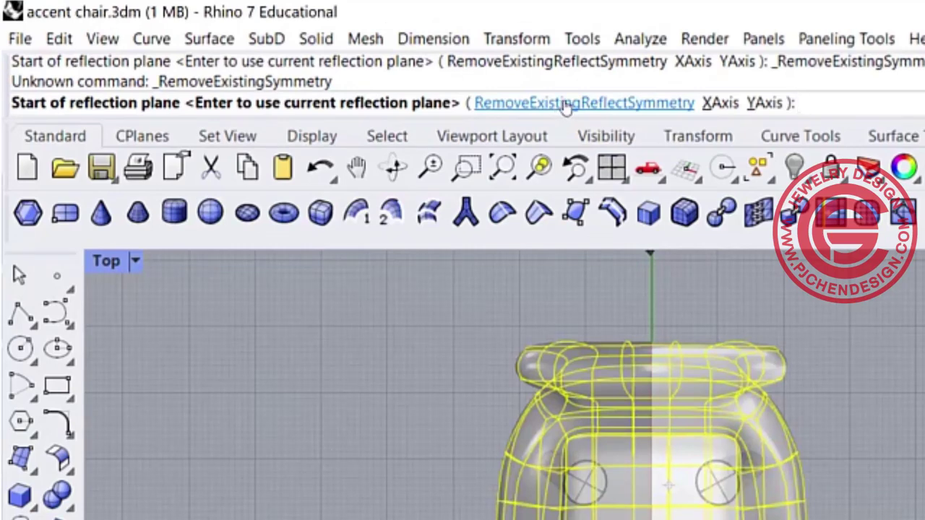
{"action": "left_click", "coordinate": [565, 105]}
Duplicate the whole chair with its legs toward negative X in the Top view.
{"action": "scroll", "coordinate": [680, 498], "scroll_direction": "down", "scroll_amount": 3}
{"action": "left_click_drag", "start_coordinate": [477, 352], "coordinate": [746, 519]}
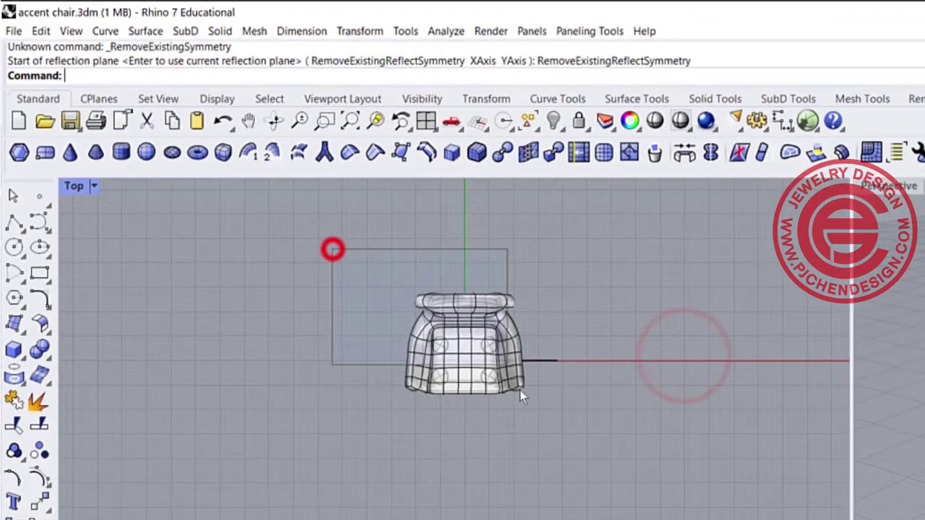
{"action": "left_click_drag", "start_coordinate": [523, 396], "coordinate": [542, 433]}
{"action": "left_click_drag", "start_coordinate": [518, 339], "coordinate": [349, 339]}
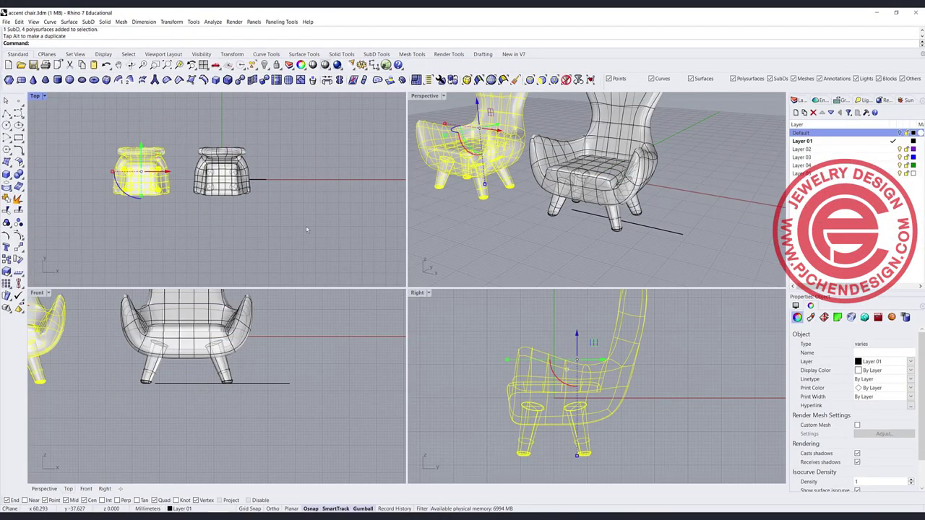
Flatten the original chair's top row of backrest vertices in the Front view with a vertical scale of 0.
{"action": "scroll", "coordinate": [577, 203], "scroll_direction": "down", "scroll_amount": 3}
{"action": "scroll", "coordinate": [578, 195], "scroll_direction": "up", "scroll_amount": 4}
{"action": "right_click_drag", "start_coordinate": [549, 181], "coordinate": [577, 214]}
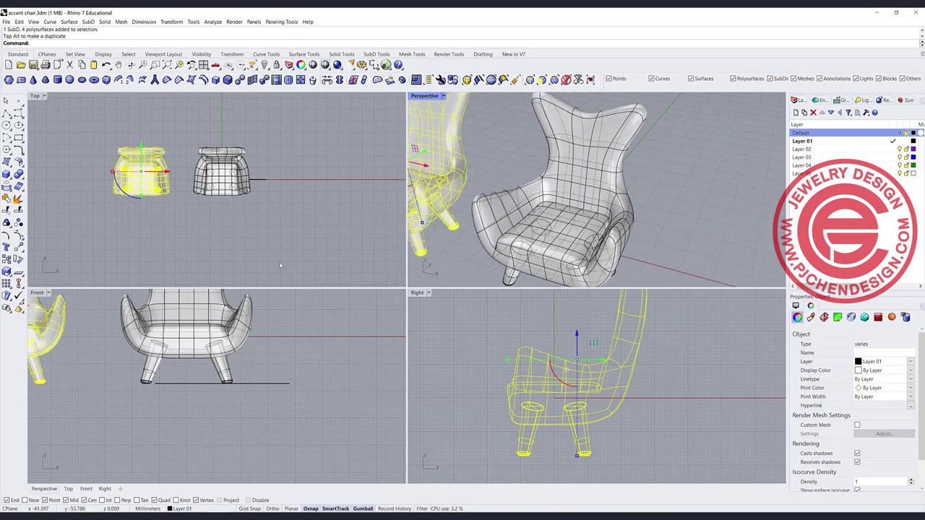
{"action": "right_click_drag", "start_coordinate": [183, 368], "coordinate": [184, 452]}
{"action": "scroll", "coordinate": [181, 390], "scroll_direction": "up", "scroll_amount": 2}
{"action": "left_click_drag", "start_coordinate": [85, 337], "coordinate": [308, 397]}
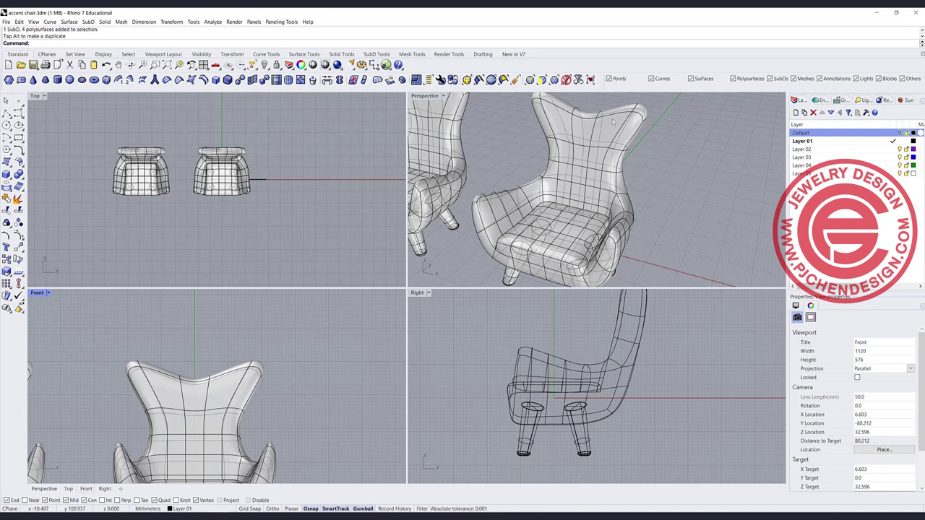
{"action": "left_click", "coordinate": [551, 79]}
{"action": "left_click_drag", "start_coordinate": [68, 330], "coordinate": [289, 391]}
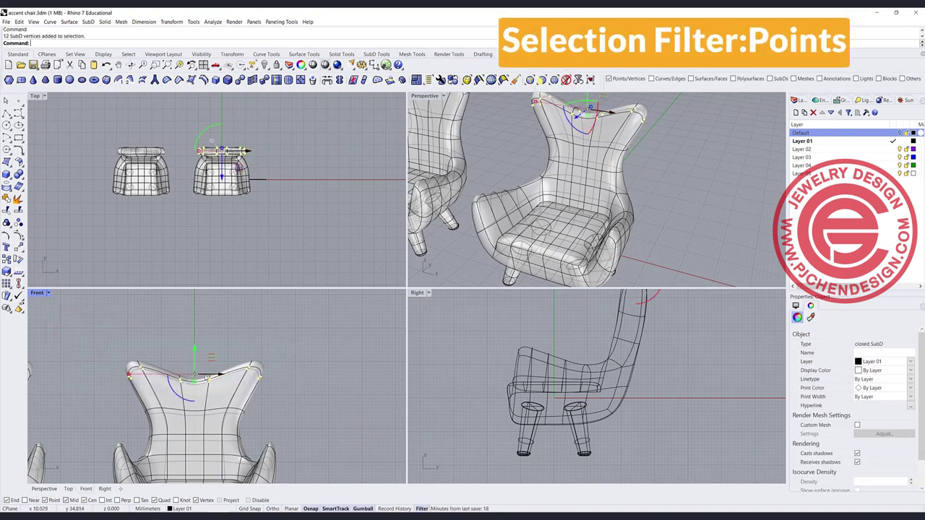
{"action": "left_click", "coordinate": [194, 386]}
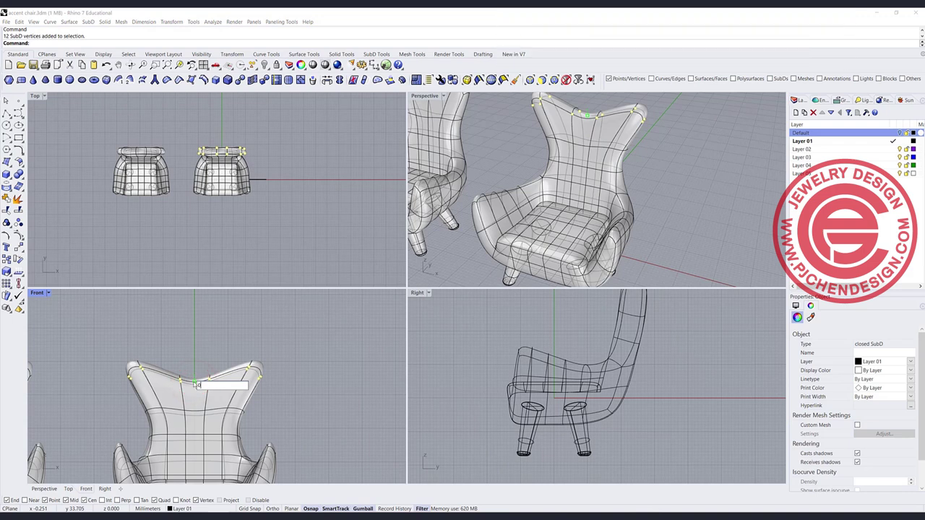
{"action": "type", "text": "0"}
{"action": "key", "text": "Return"}
Narrow the flattened top row of backrest vertices horizontally and widen the vertex row below it.
{"action": "left_click_drag", "start_coordinate": [129, 384], "coordinate": [172, 386]}
{"action": "left_click", "coordinate": [258, 378]}
{"action": "scroll", "coordinate": [206, 441], "scroll_direction": "up", "scroll_amount": 3}
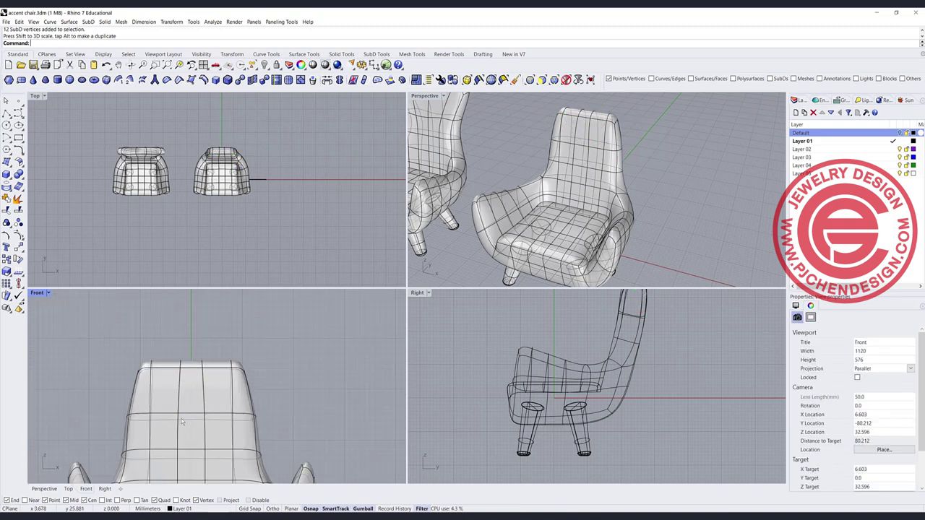
{"action": "left_click_drag", "start_coordinate": [87, 385], "coordinate": [307, 415]}
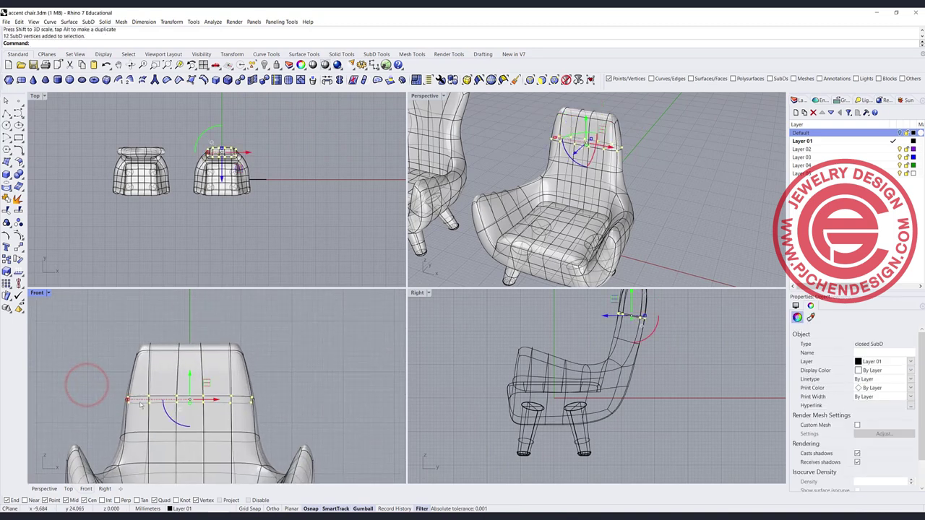
{"action": "left_click_drag", "start_coordinate": [128, 400], "coordinate": [93, 400]}
Inspect the reshaped backrest from the front and side and compare it with the duplicated chair.
{"action": "right_click_drag", "start_coordinate": [571, 198], "coordinate": [504, 209]}
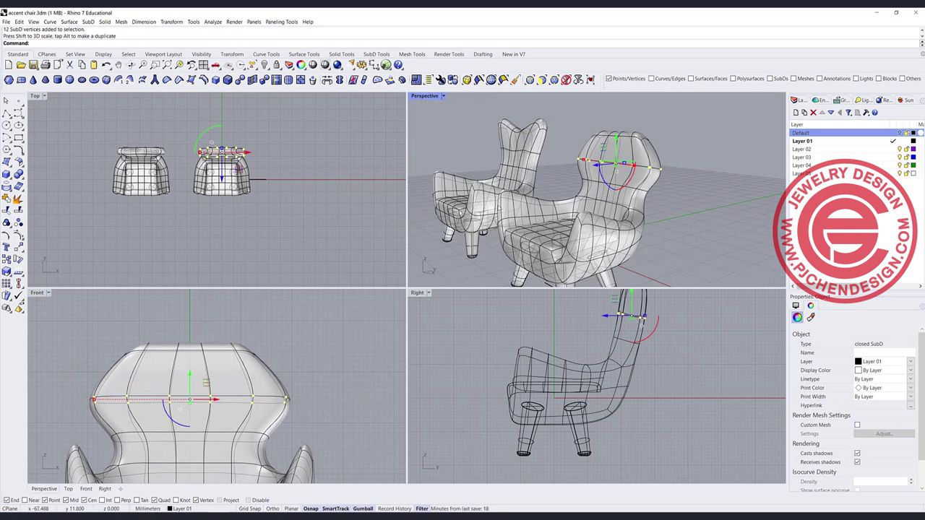
{"action": "right_click_drag", "start_coordinate": [636, 180], "coordinate": [584, 203]}
{"action": "right_click_drag", "start_coordinate": [546, 161], "coordinate": [566, 126]}
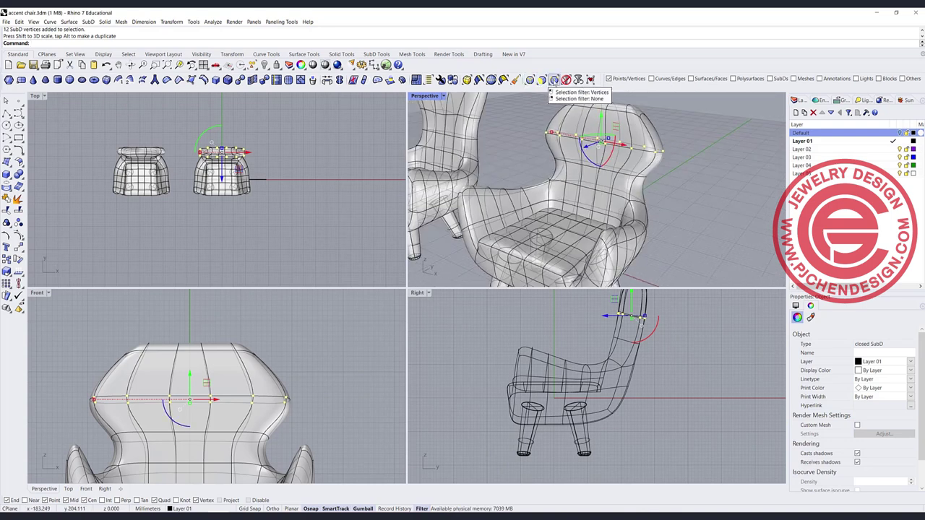
{"action": "scroll", "coordinate": [570, 184], "scroll_direction": "down", "scroll_amount": 4}
{"action": "right_click_drag", "start_coordinate": [578, 188], "coordinate": [506, 191]}
{"action": "scroll", "coordinate": [643, 150], "scroll_direction": "up", "scroll_amount": 3}
{"action": "right_click_drag", "start_coordinate": [650, 158], "coordinate": [577, 123]}
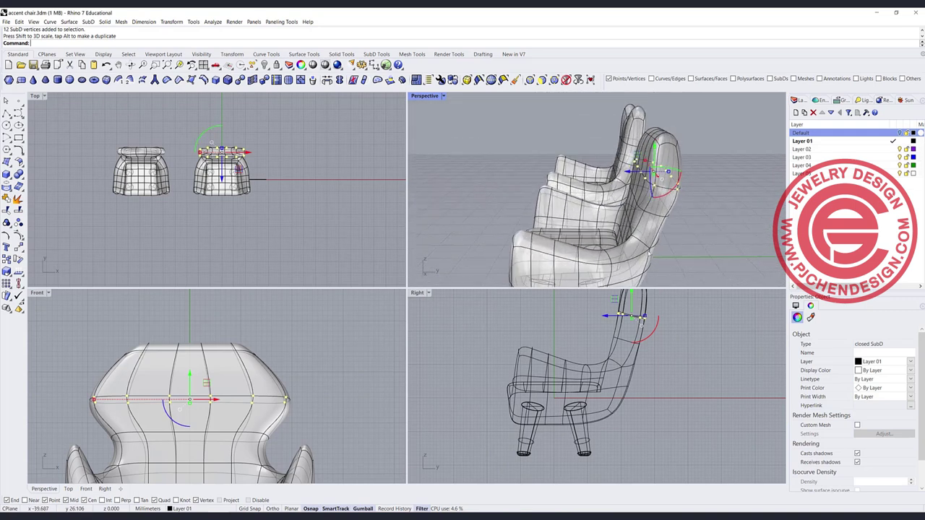
{"action": "scroll", "coordinate": [510, 451], "scroll_direction": "down", "scroll_amount": 4}
{"action": "left_click", "coordinate": [631, 363]}
{"action": "right_click_drag", "start_coordinate": [535, 152], "coordinate": [638, 166]}
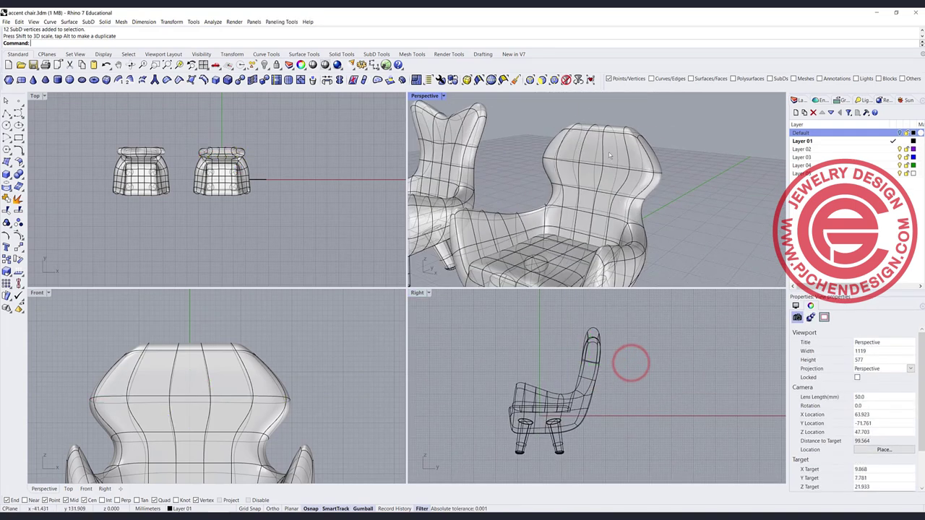
{"action": "scroll", "coordinate": [614, 172], "scroll_direction": "up", "scroll_amount": 5}
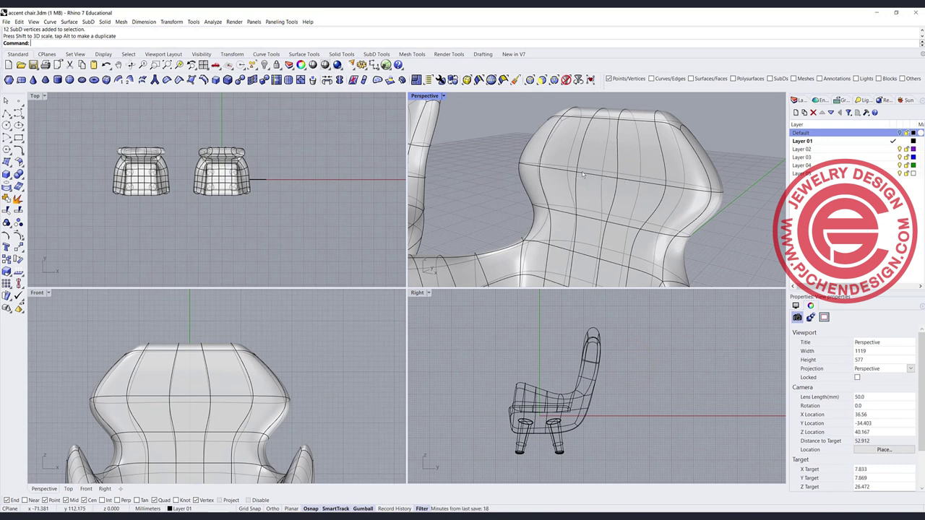
Pull the middle edge on the backrest's front face forward and slightly upward to form a headrest bulge.
{"action": "left_click", "coordinate": [529, 79]}
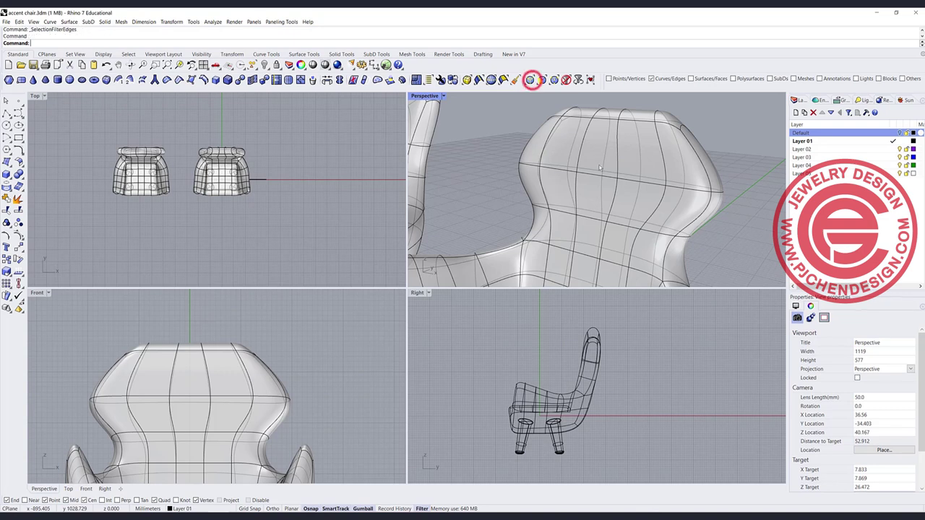
{"action": "left_click", "coordinate": [610, 177]}
{"action": "right_click_drag", "start_coordinate": [616, 178], "coordinate": [571, 176]}
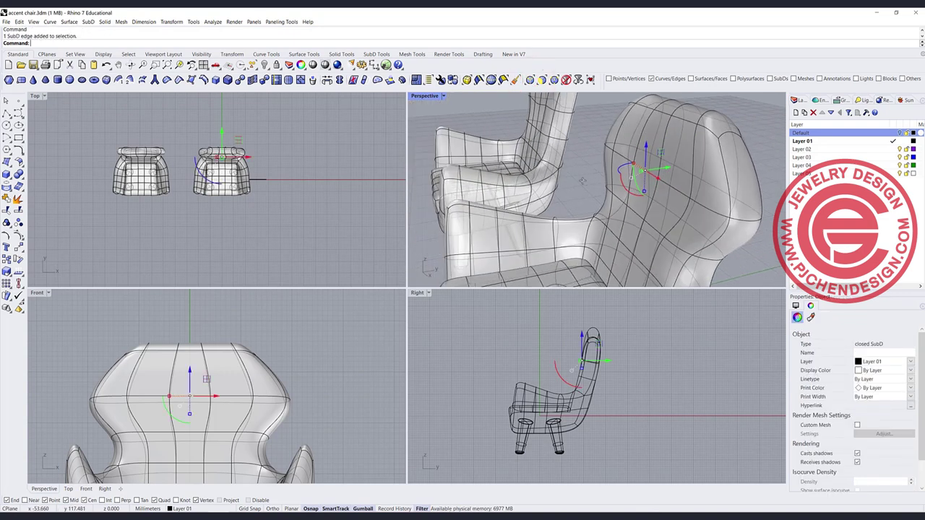
{"action": "left_click_drag", "start_coordinate": [666, 168], "coordinate": [623, 130]}
{"action": "left_click", "coordinate": [591, 174]}
Examine the modified chair, then maximize the Perspective view to compare both chair variations.
{"action": "right_click_drag", "start_coordinate": [585, 172], "coordinate": [702, 194]}
{"action": "scroll", "coordinate": [599, 187], "scroll_direction": "down", "scroll_amount": 5}
{"action": "right_click_drag", "start_coordinate": [576, 233], "coordinate": [545, 175], "text": "shift"}
{"action": "scroll", "coordinate": [555, 163], "scroll_direction": "down", "scroll_amount": 3}
{"action": "scroll", "coordinate": [576, 231], "scroll_direction": "up", "scroll_amount": 5}
{"action": "right_click_drag", "start_coordinate": [577, 231], "coordinate": [458, 173], "text": "shift"}
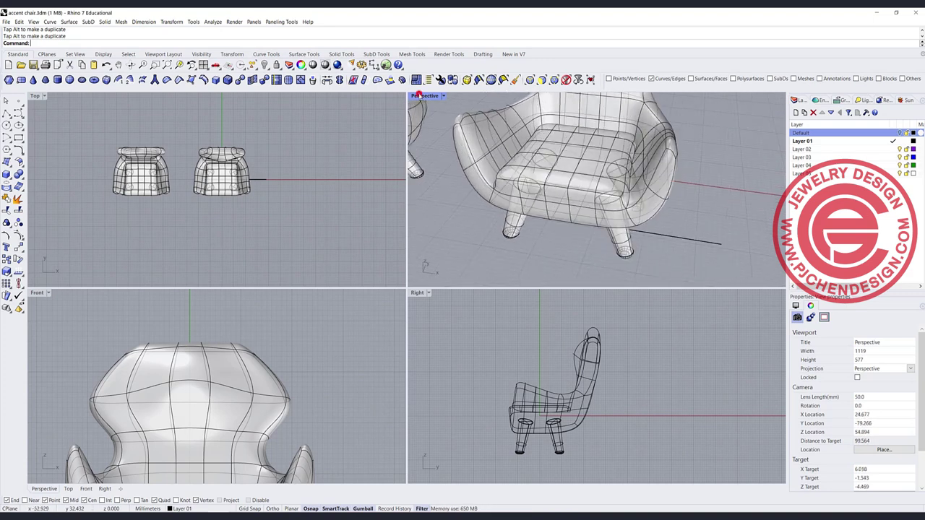
{"action": "double_click", "coordinate": [419, 95]}
{"action": "scroll", "coordinate": [421, 95], "scroll_direction": "down", "scroll_amount": 8}
{"action": "right_click_drag", "start_coordinate": [394, 188], "coordinate": [453, 261], "text": "shift"}
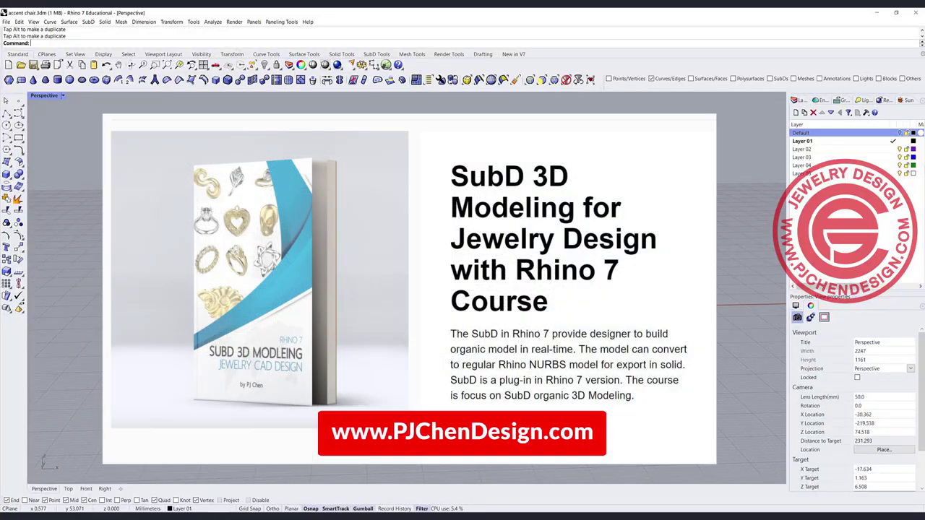